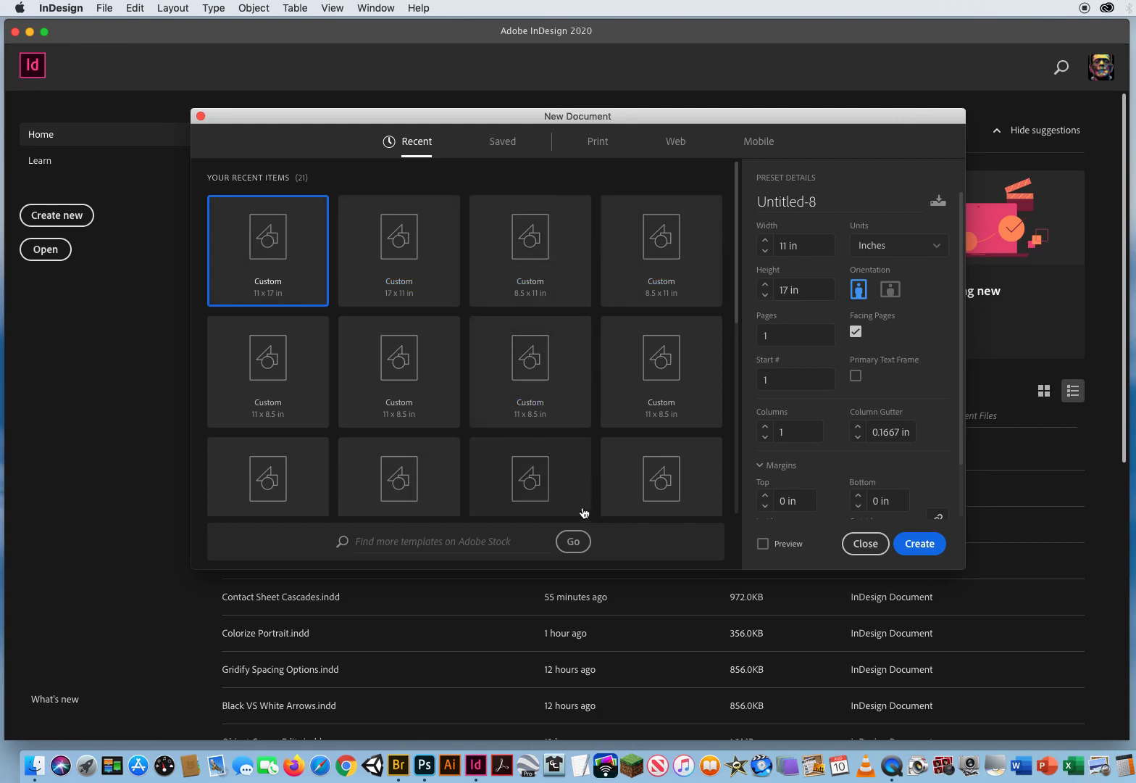
Create a print document from the Tabloid 11 x 17 in preset with the margins reduced to 0 in
click(599, 144)
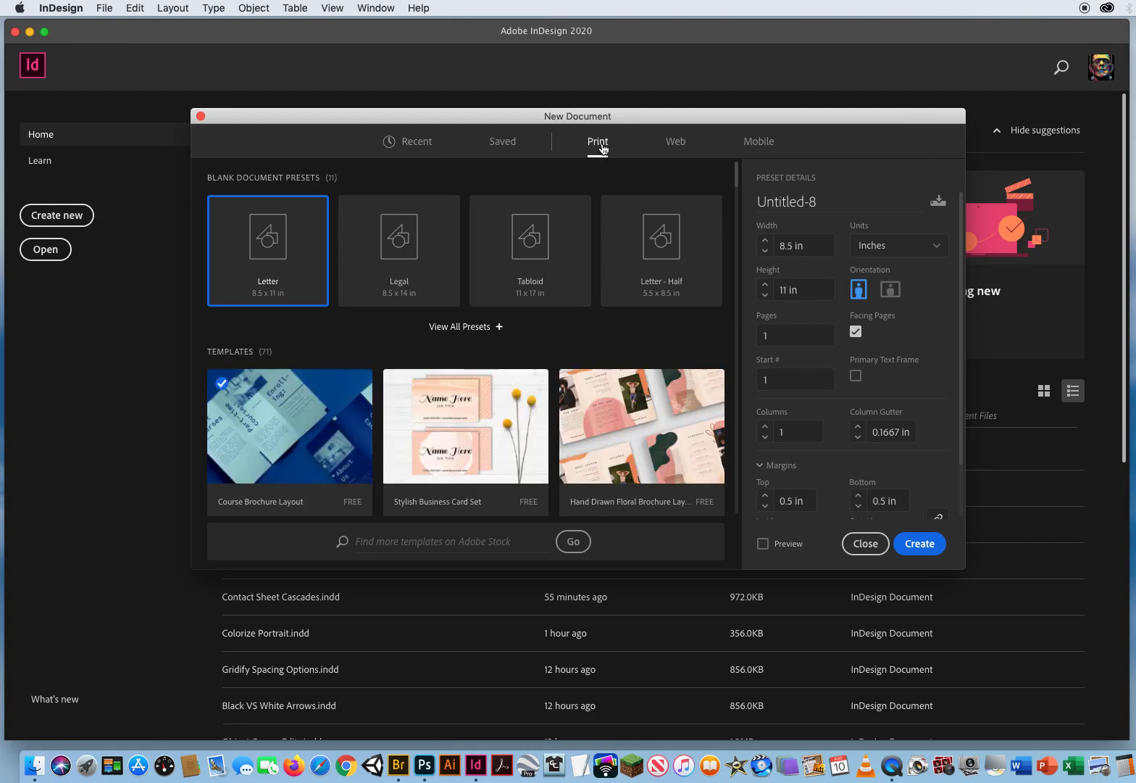
click(515, 261)
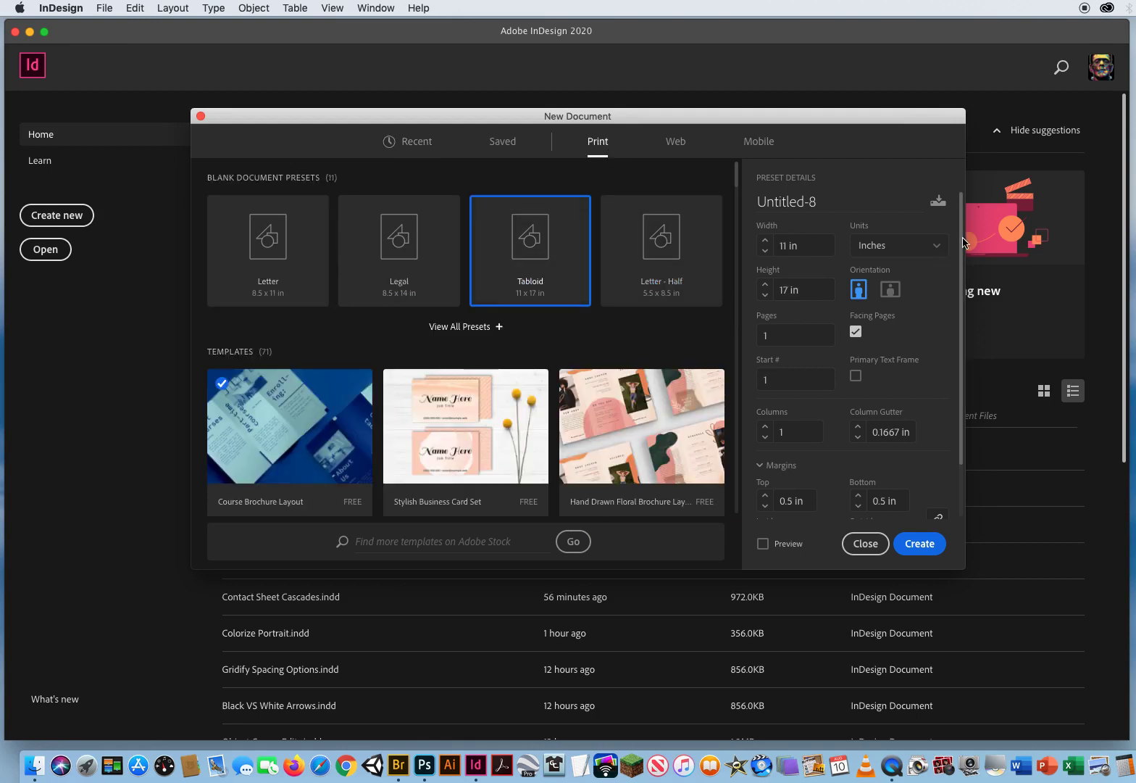
drag(964, 241, 963, 293)
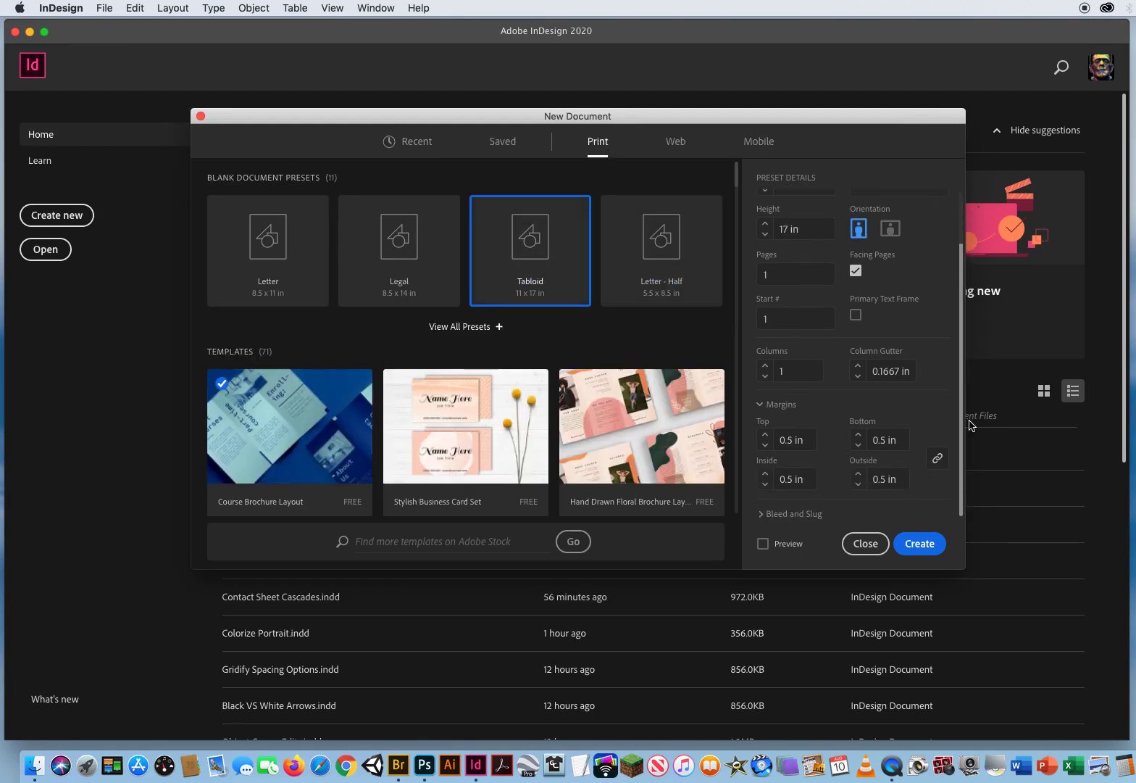
click(767, 447)
click(766, 448)
click(918, 545)
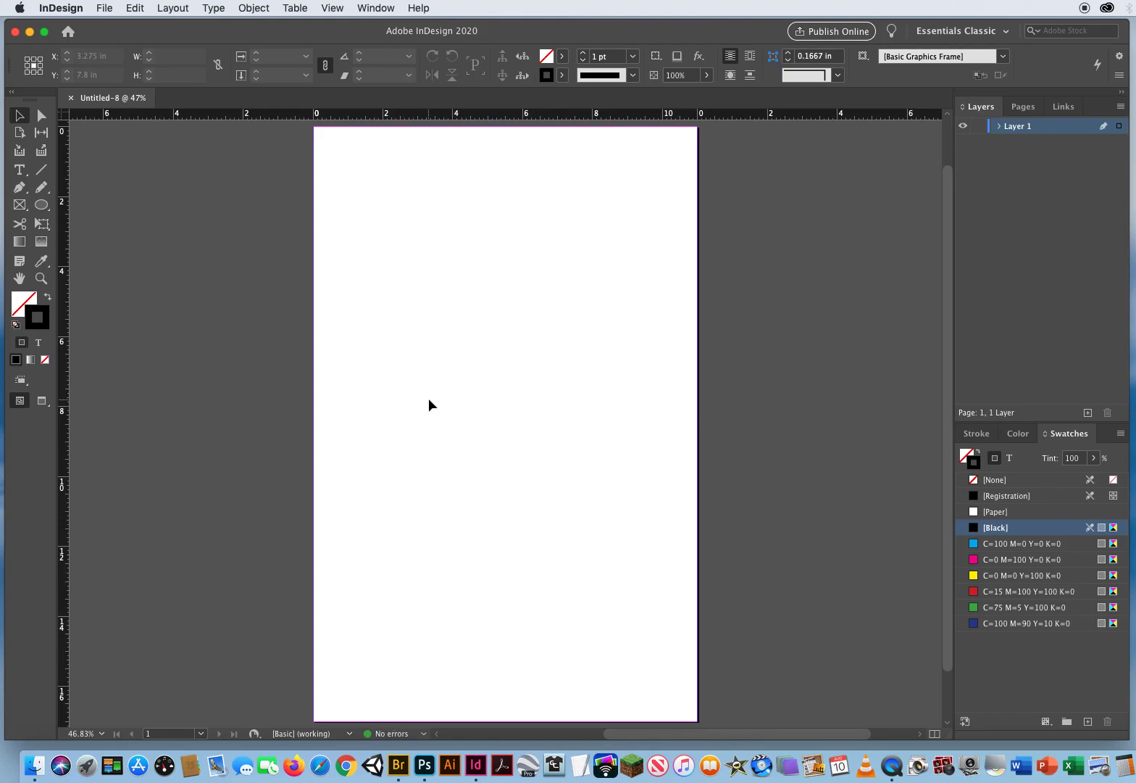
Load all five JPG images, IMG_1144 through IMG_1206, from the 20 Groups Editing folder for placing
key(super+d)
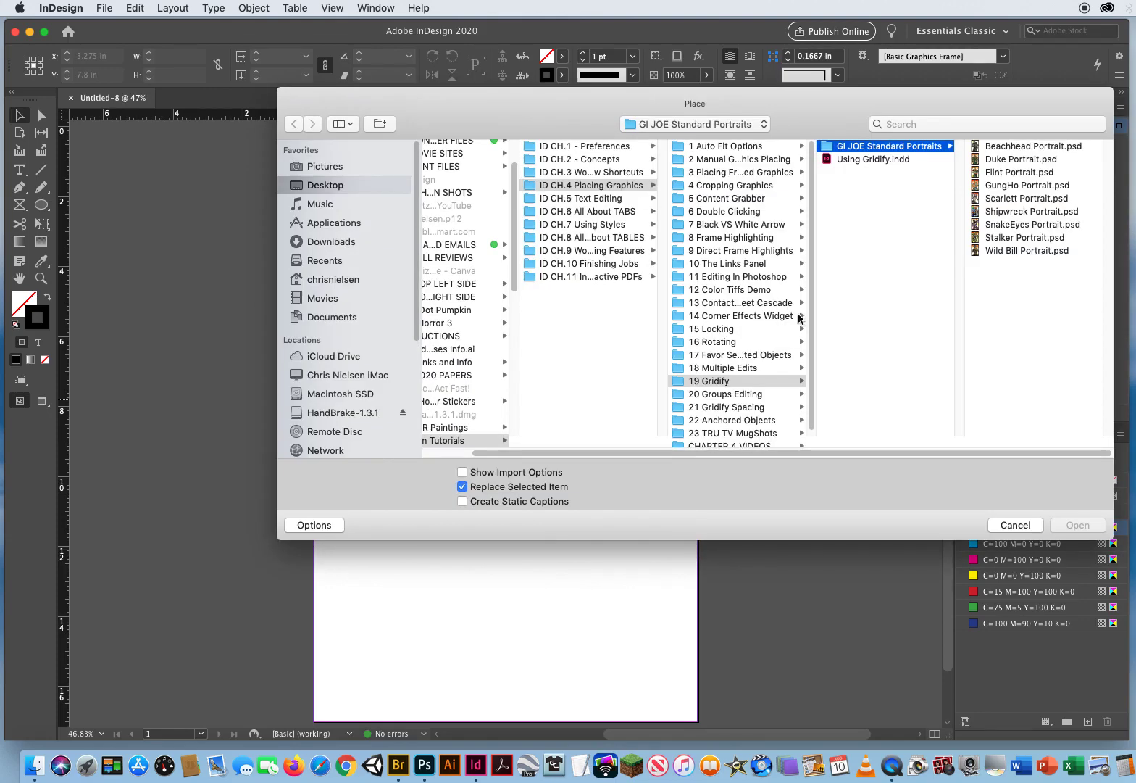
click(712, 396)
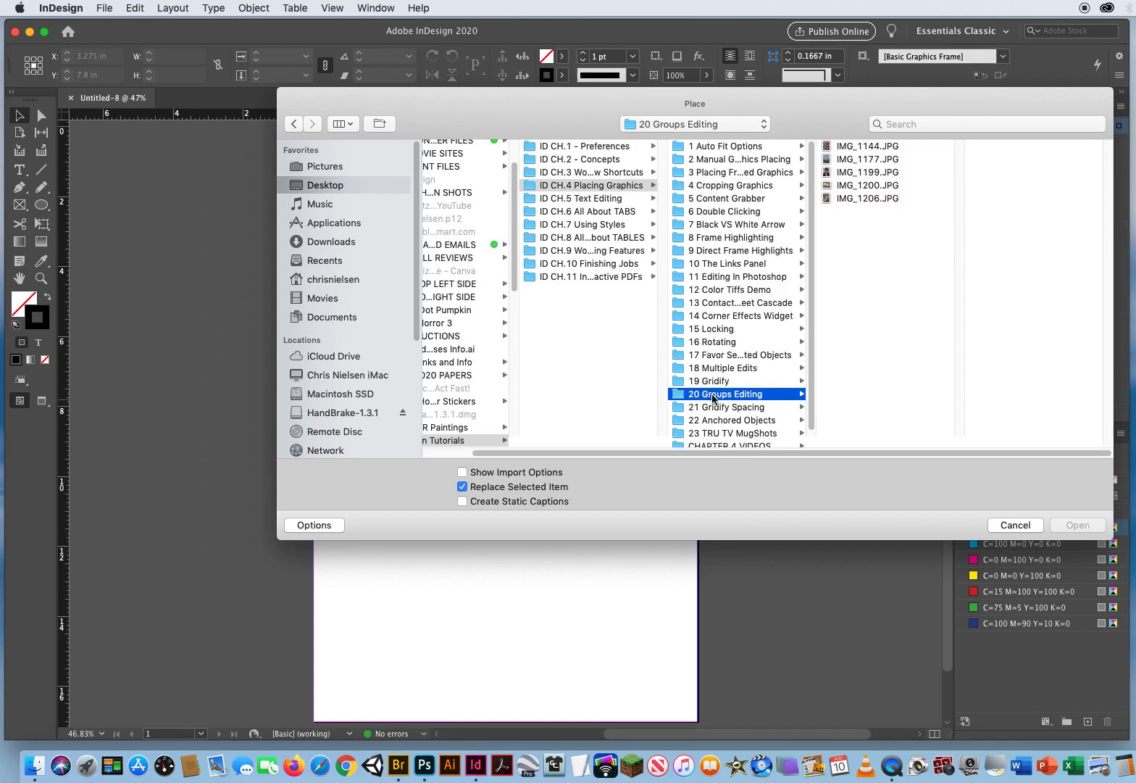
click(873, 147)
click(823, 159)
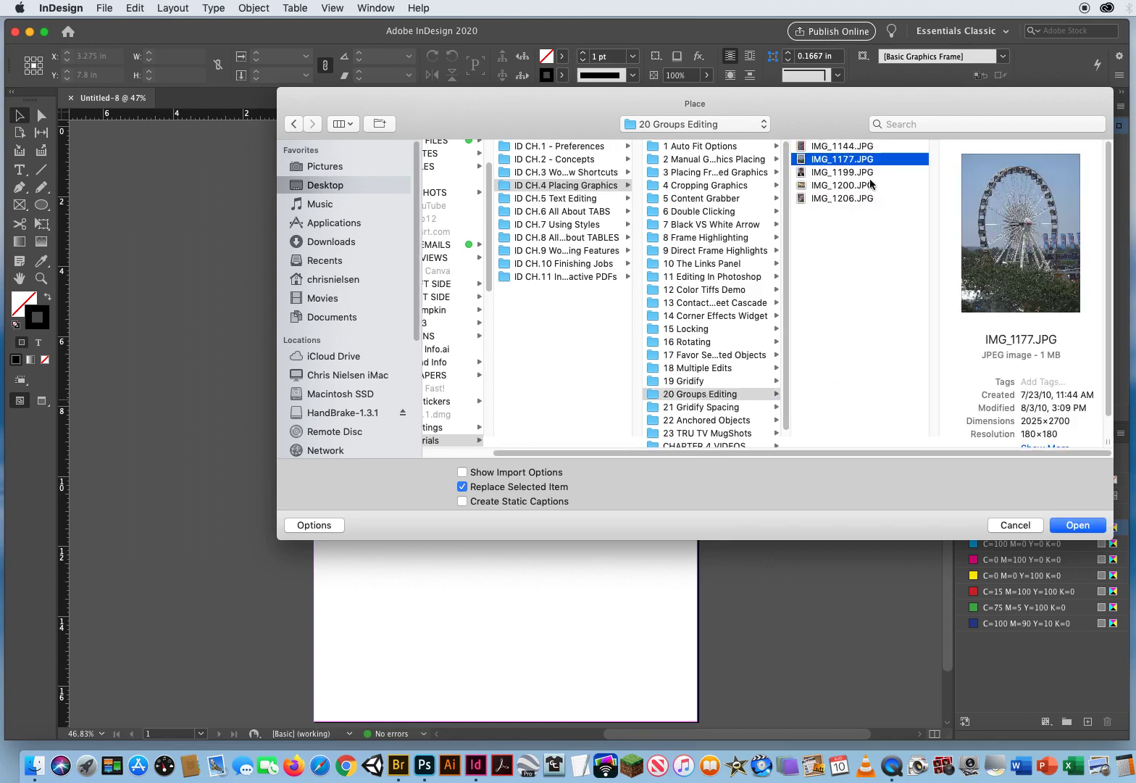
click(836, 174)
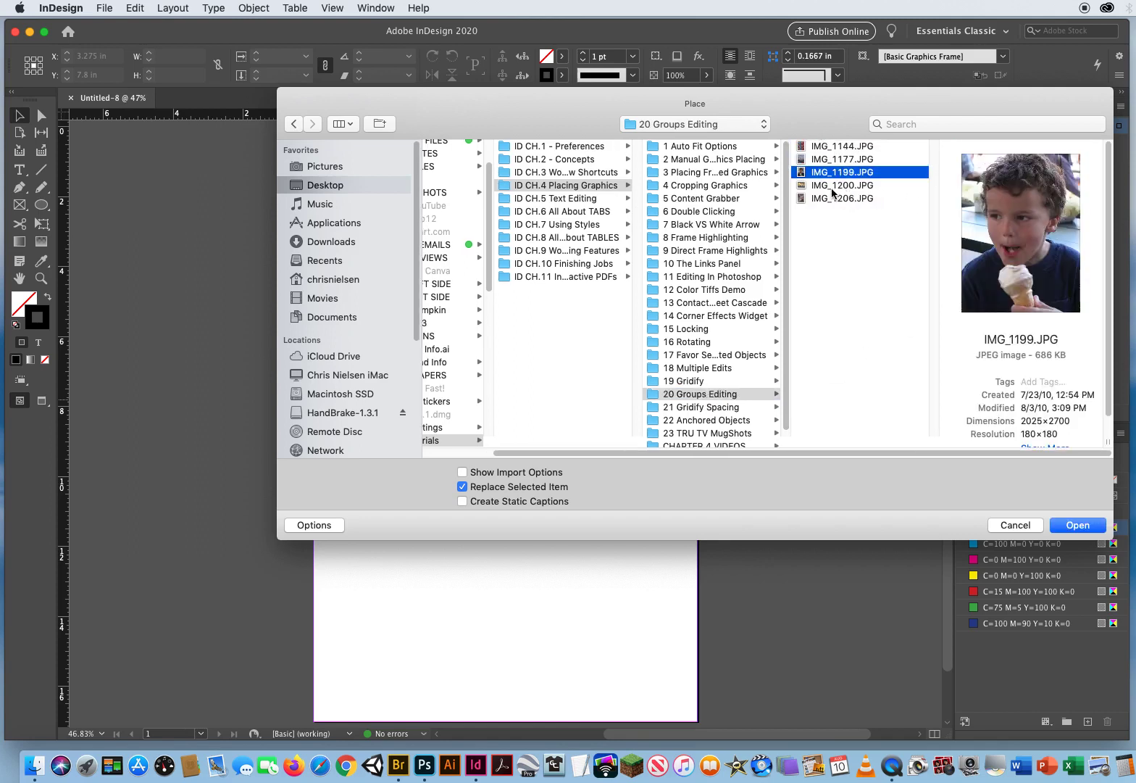
click(835, 187)
click(834, 199)
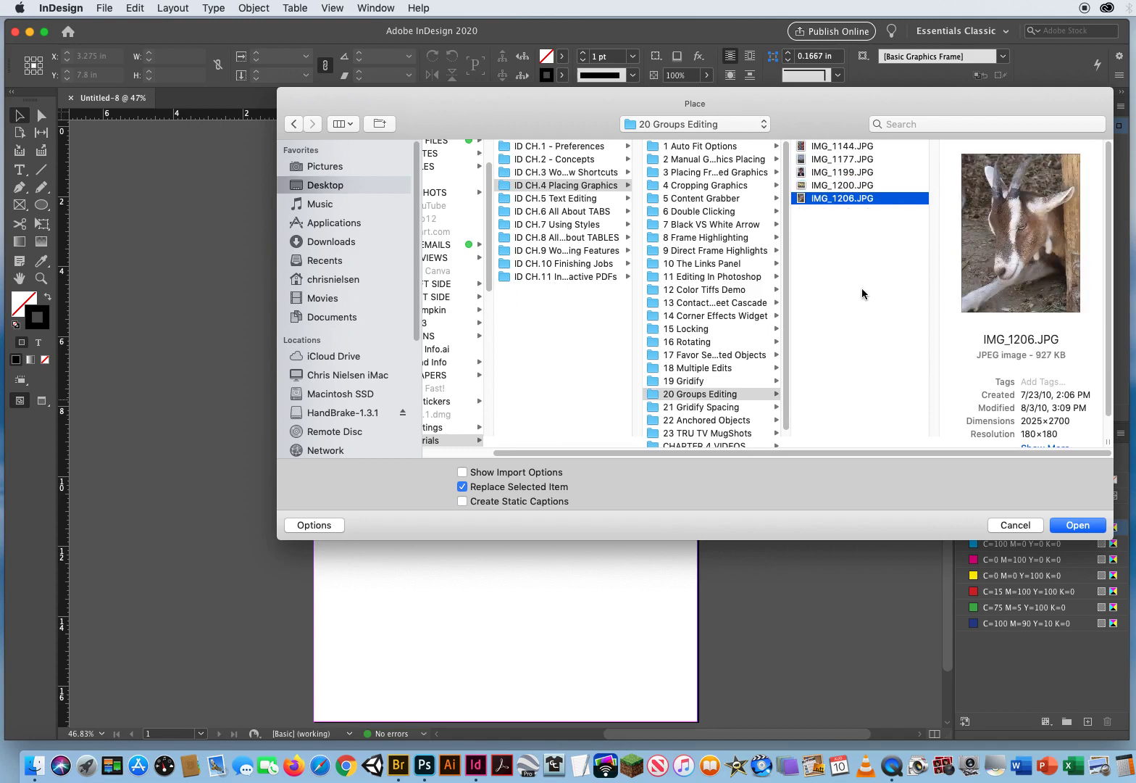
click(901, 152)
shift+click(842, 201)
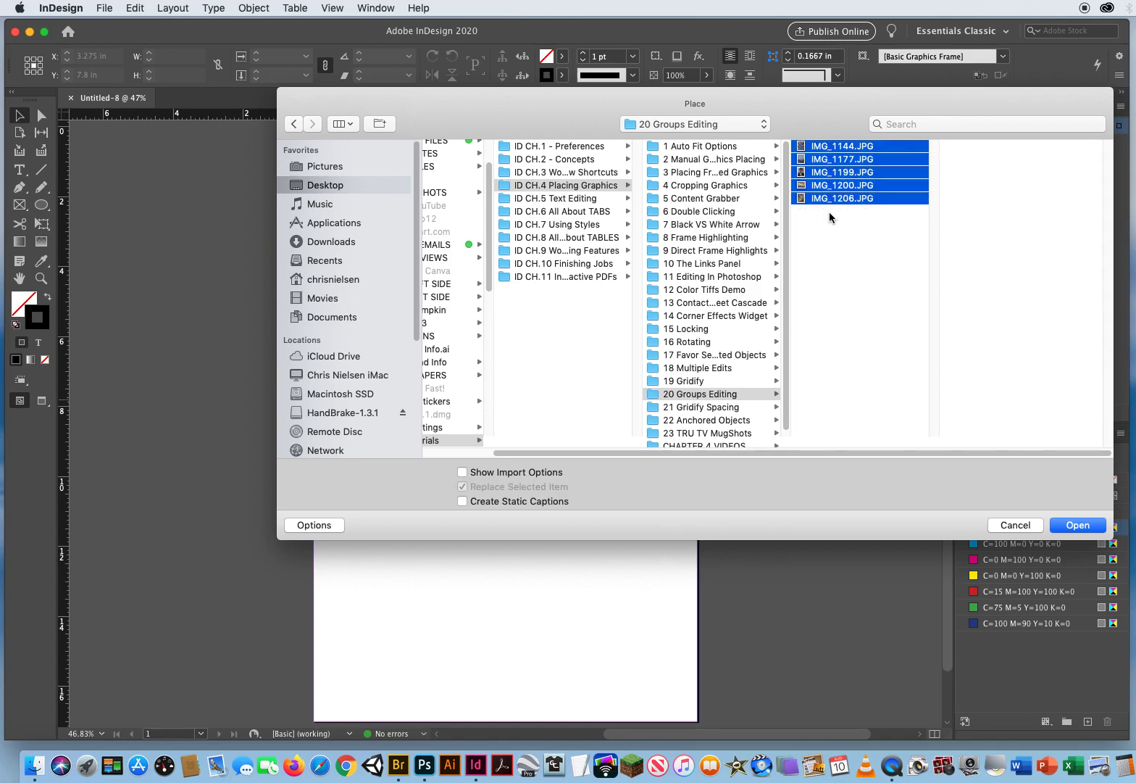
click(1070, 531)
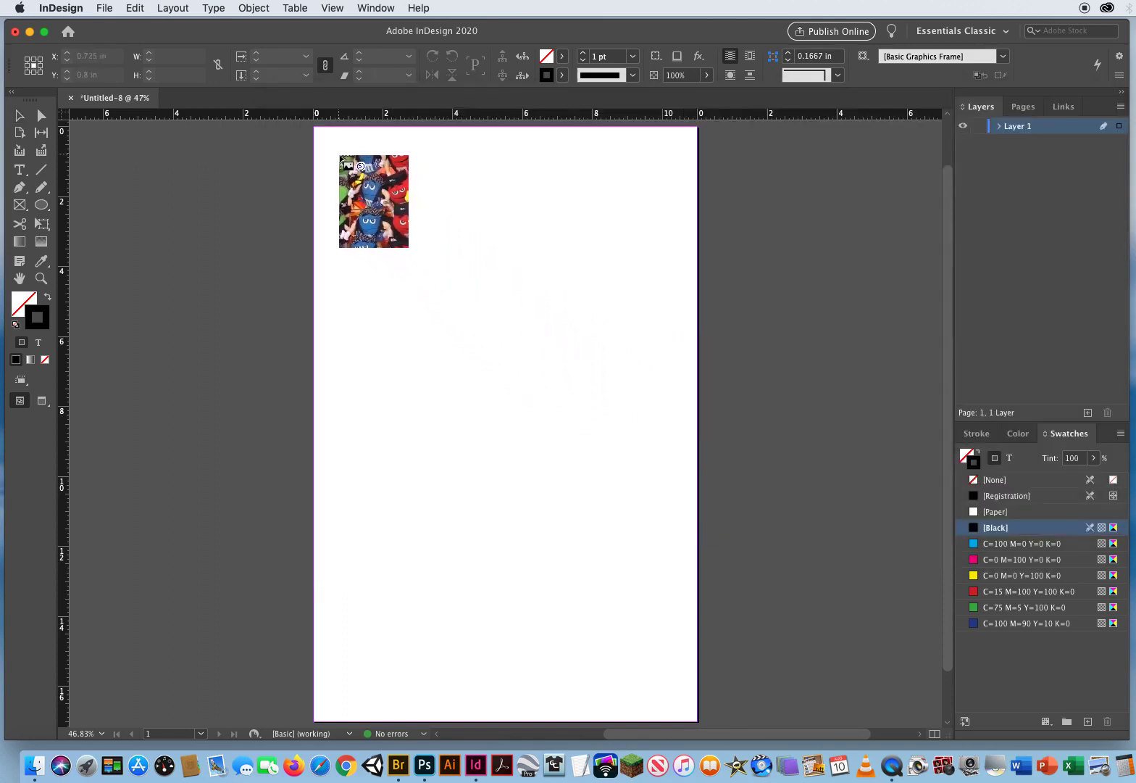
Place the M&M's image near the page's upper left, the Ferris wheel about 10.35 x 13.8 in over it, and the other three smaller on top
drag(338, 155, 482, 312)
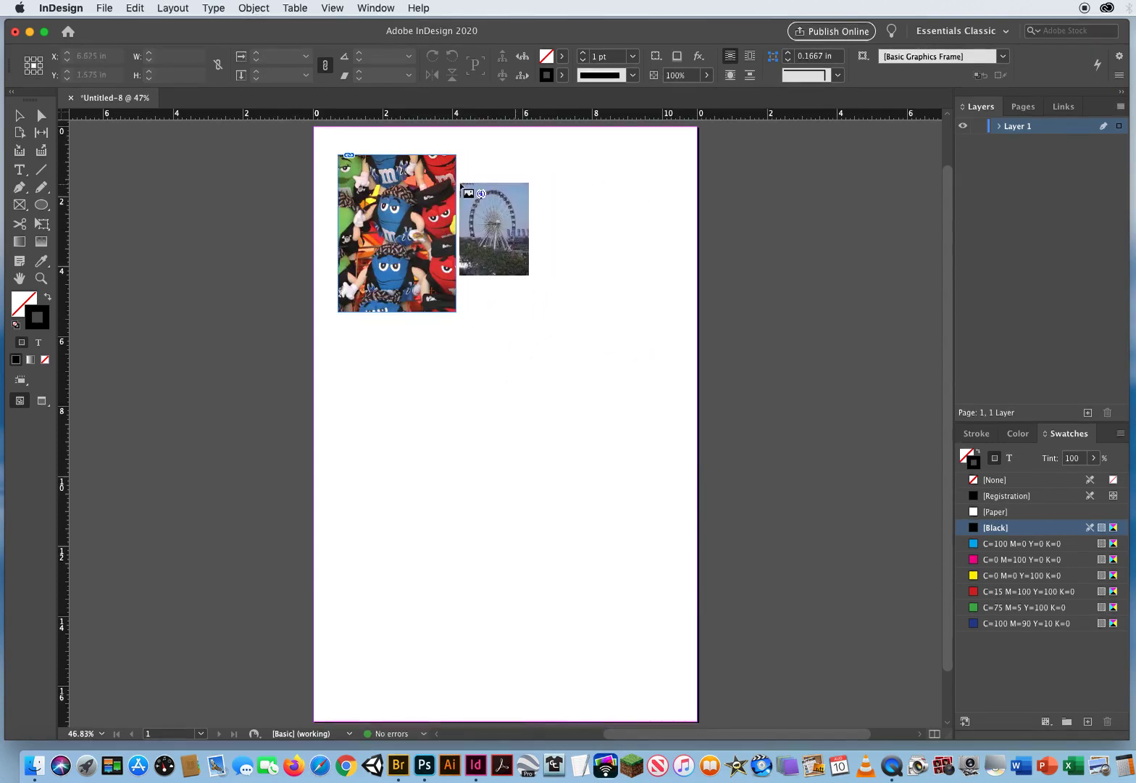
drag(321, 139, 632, 624)
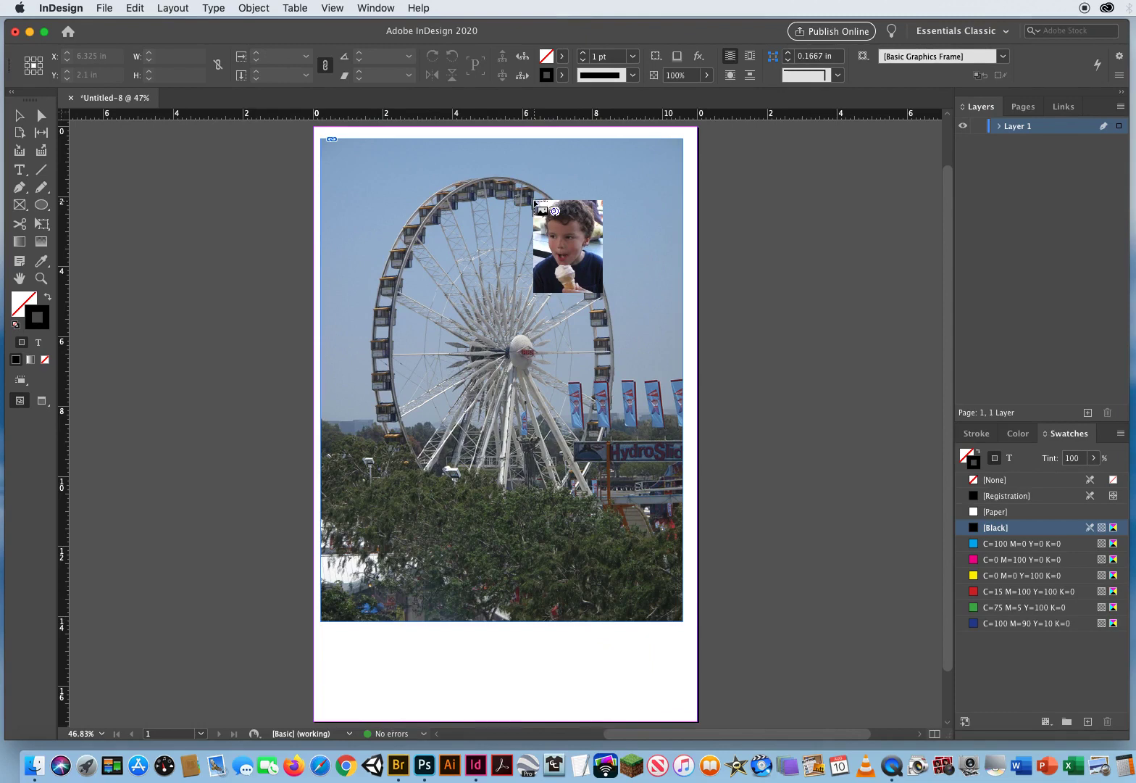
drag(536, 173, 625, 274)
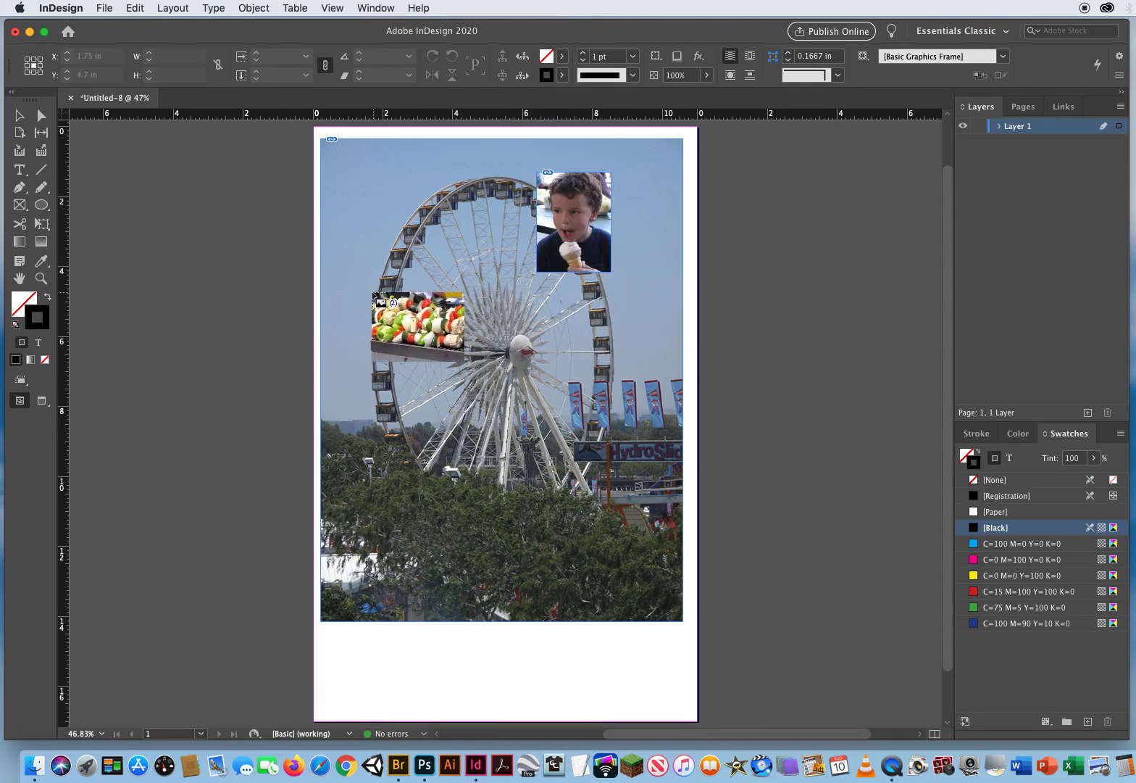
drag(374, 294, 511, 399)
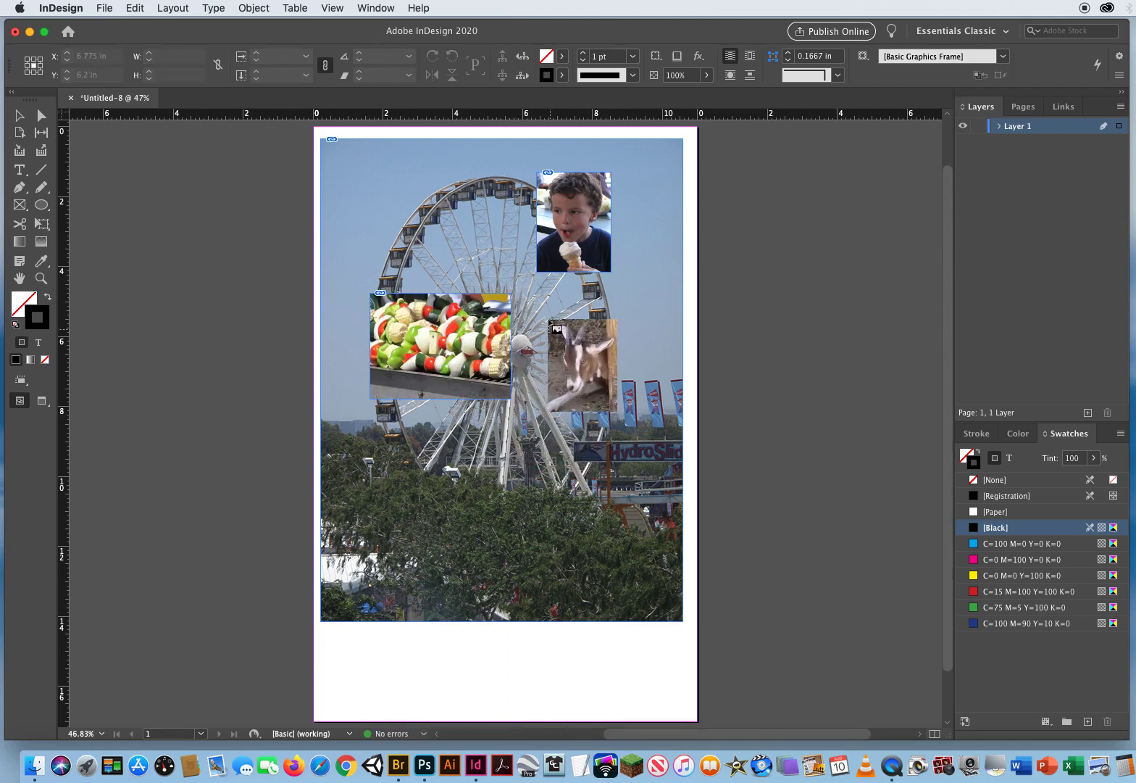
drag(536, 293, 616, 397)
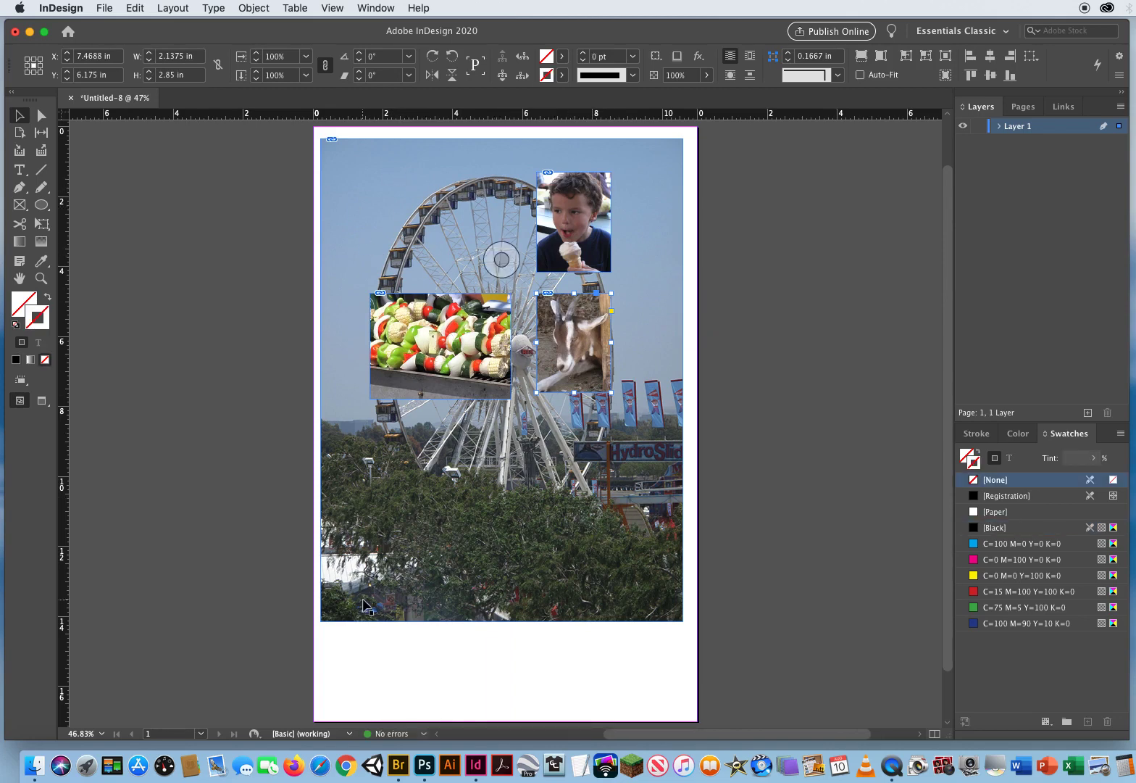
Send the Ferris wheel image to the back and move the vegetable skewers image just below the M&M's image
click(384, 180)
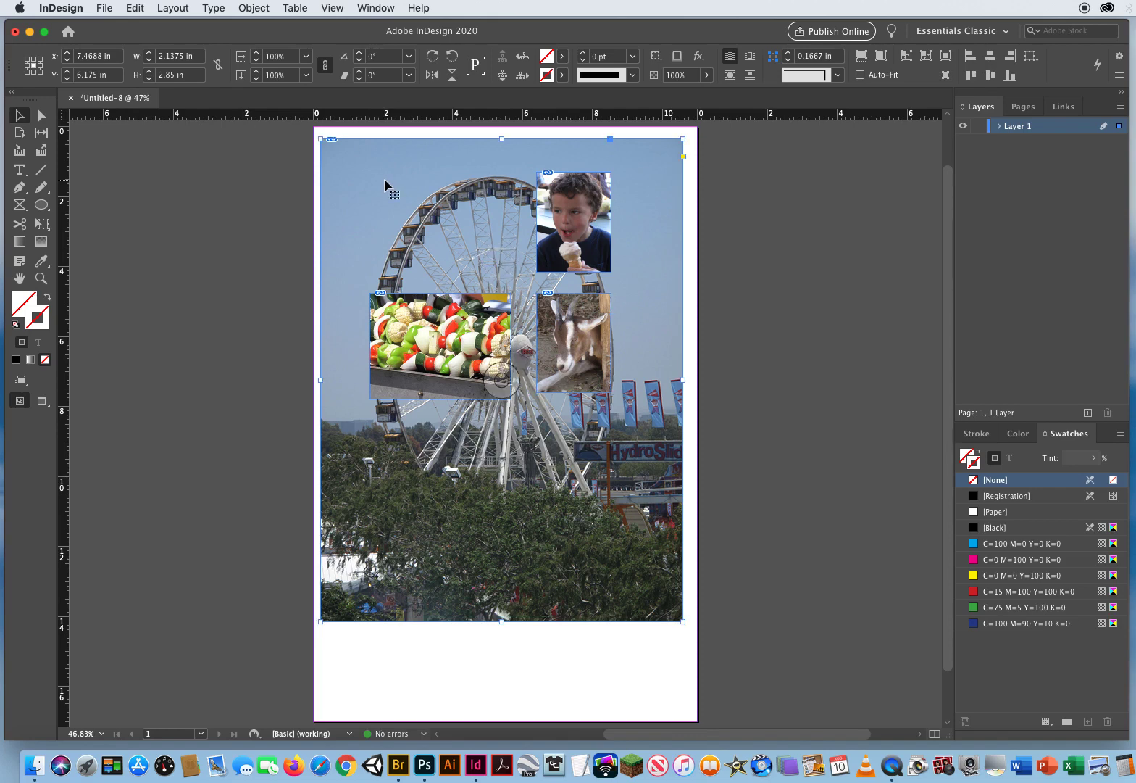
click(252, 9)
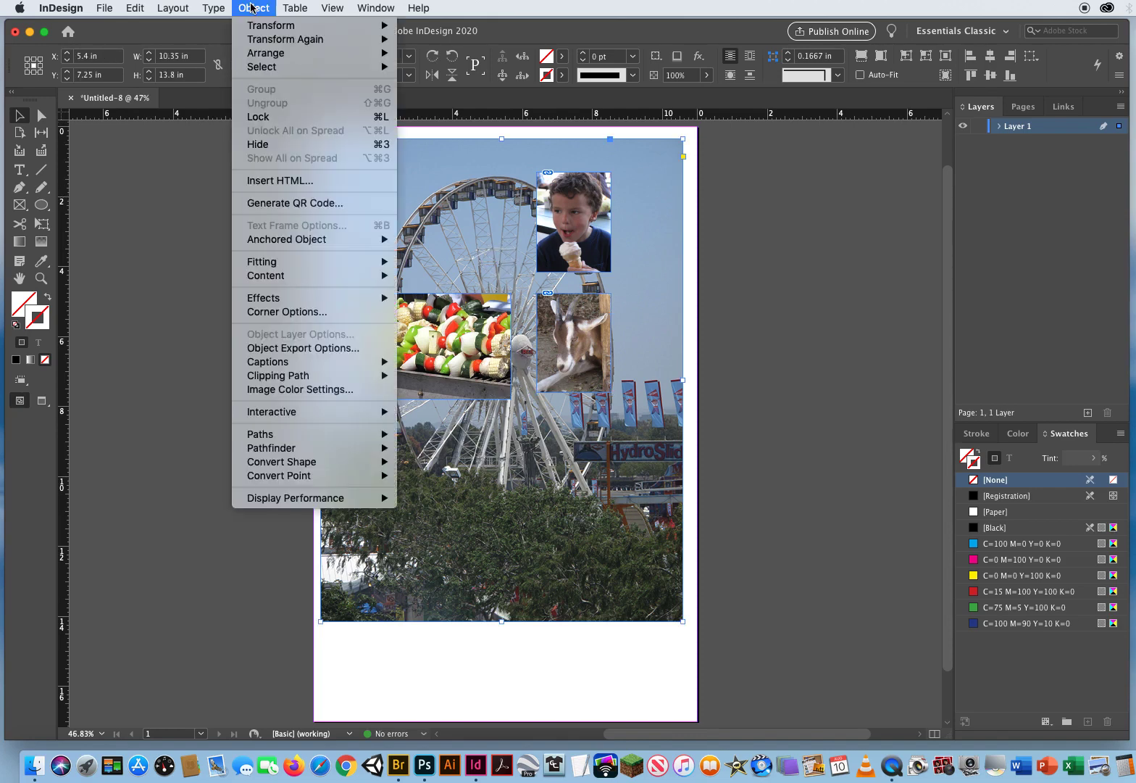
mouse_move(256, 55)
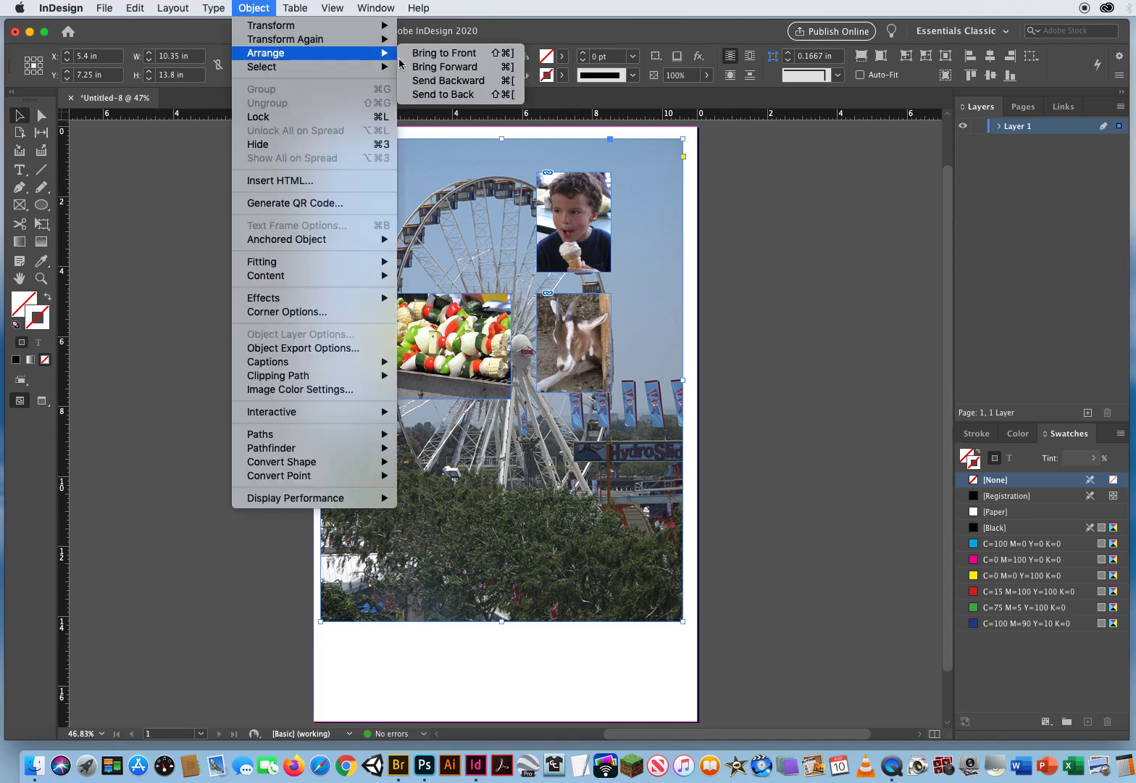
click(459, 94)
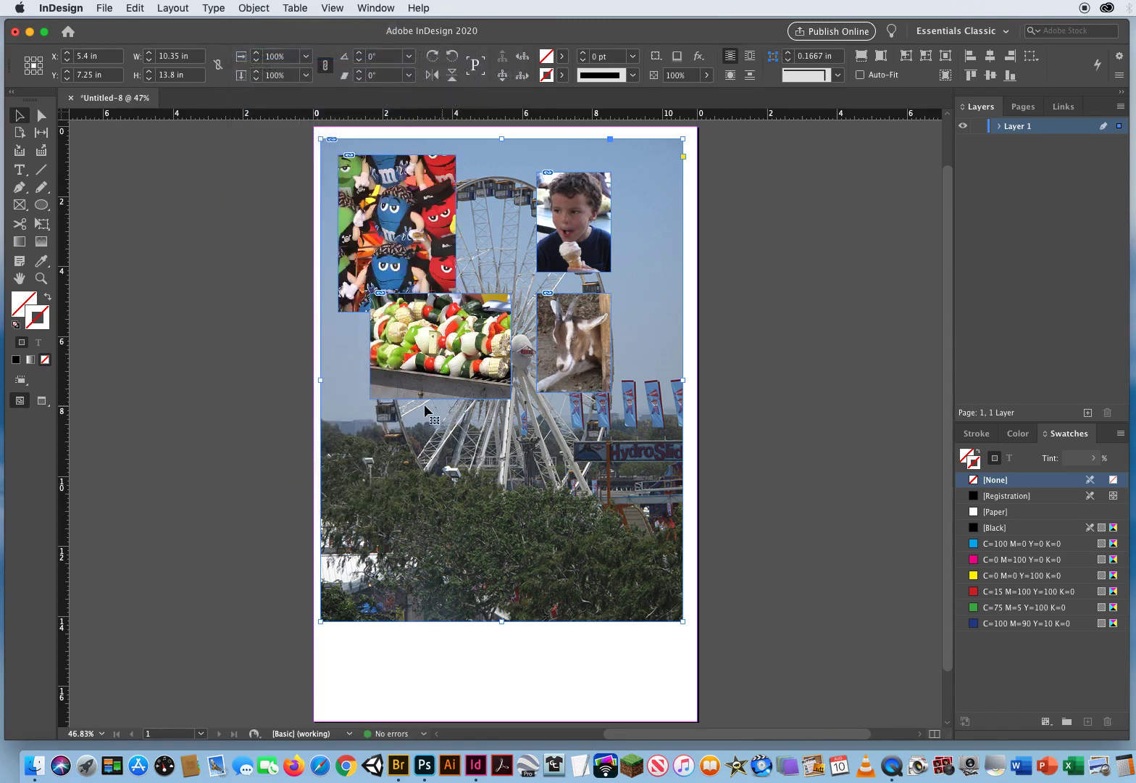
drag(395, 396, 365, 430)
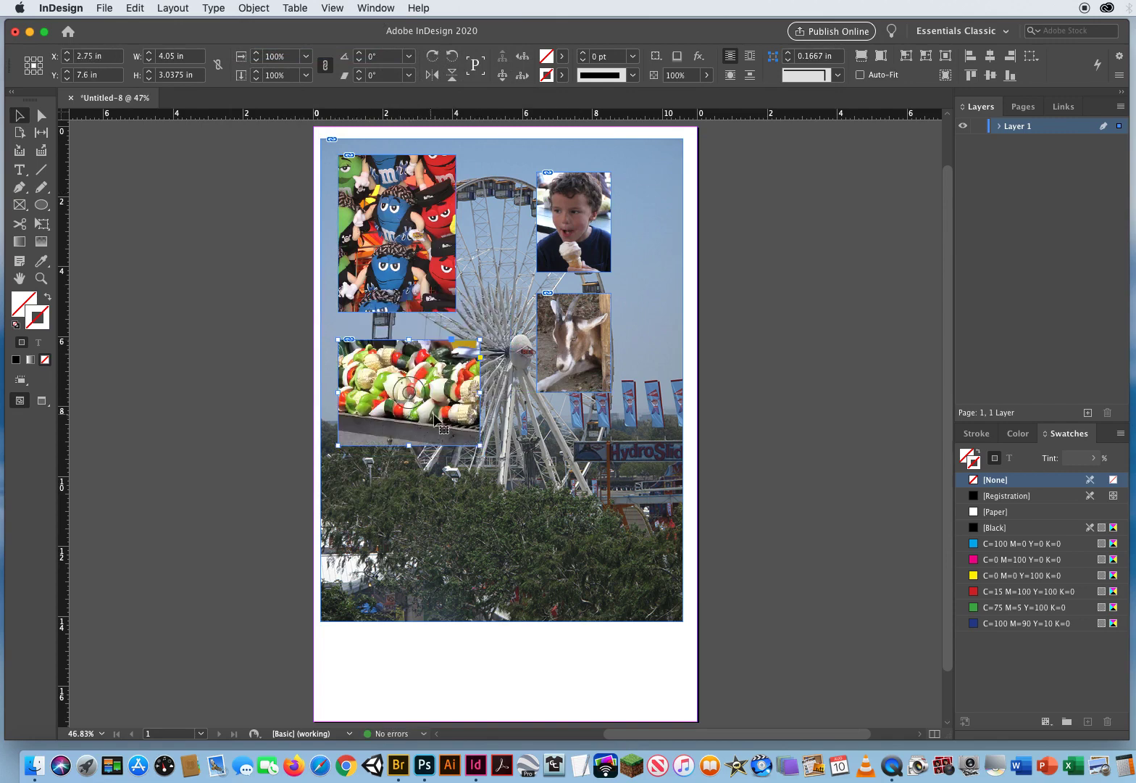
Reduce the Ferris wheel image's opacity to 40% and lock it in place
click(655, 267)
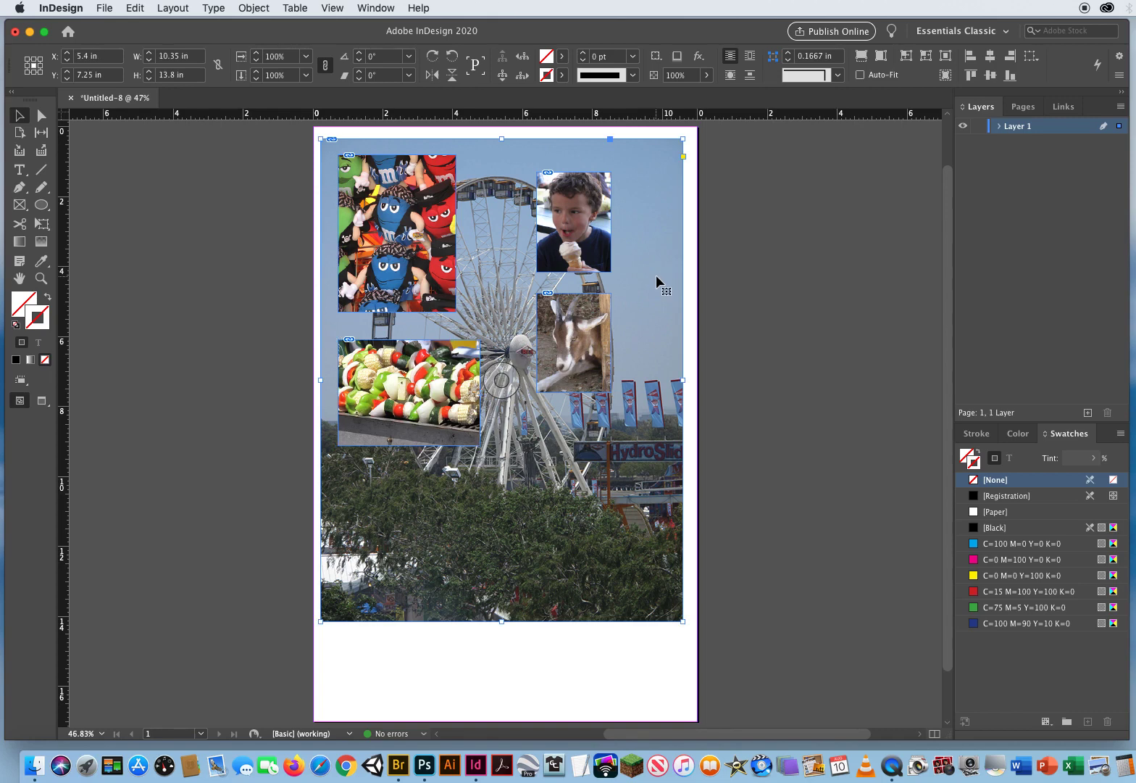
click(681, 75)
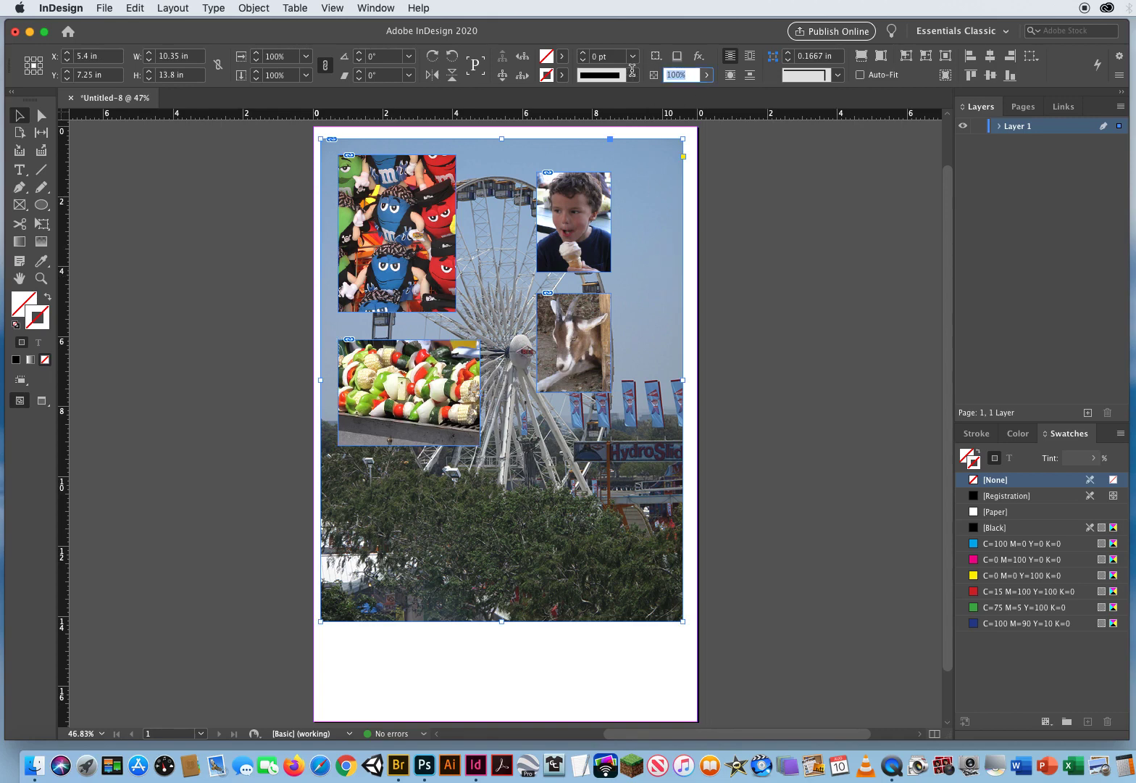
click(707, 75)
drag(709, 96, 665, 97)
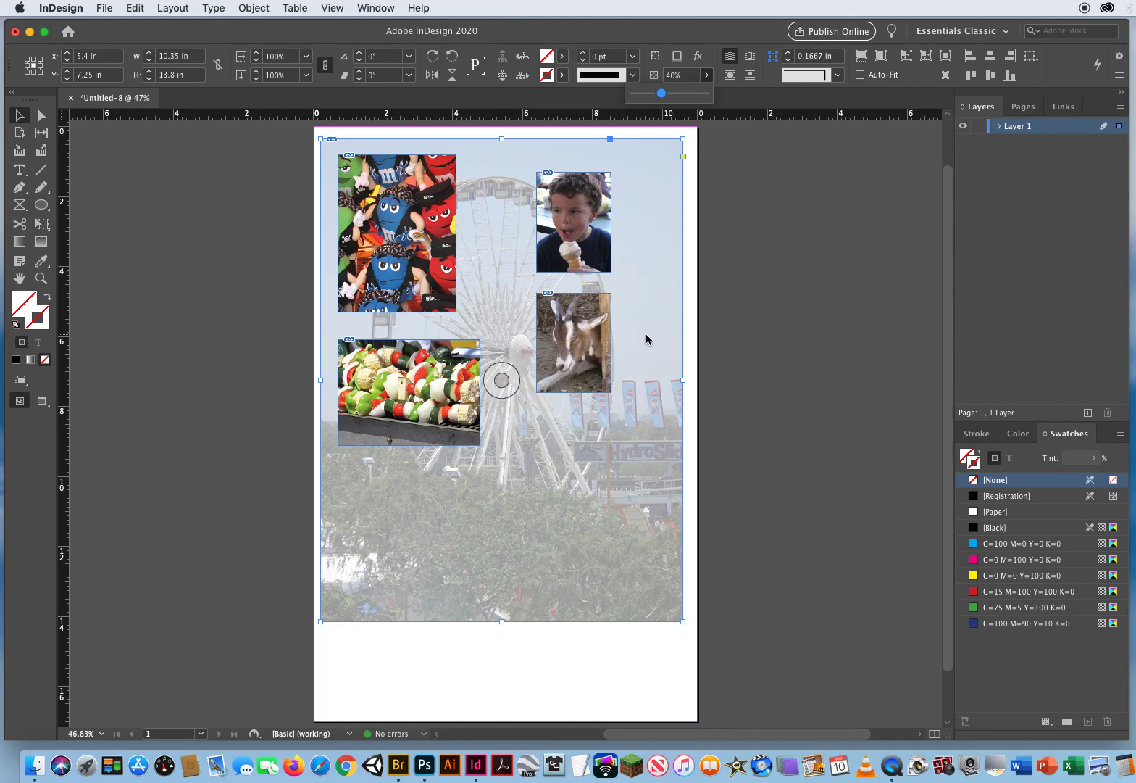
click(255, 8)
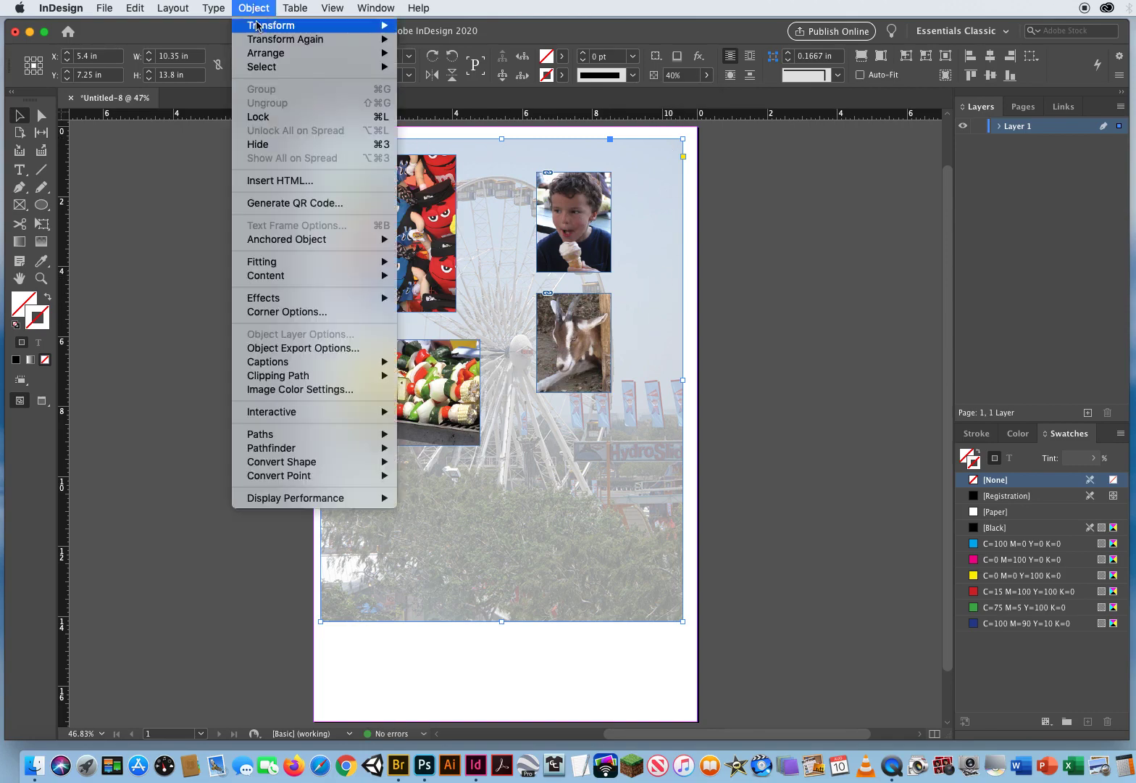
click(255, 118)
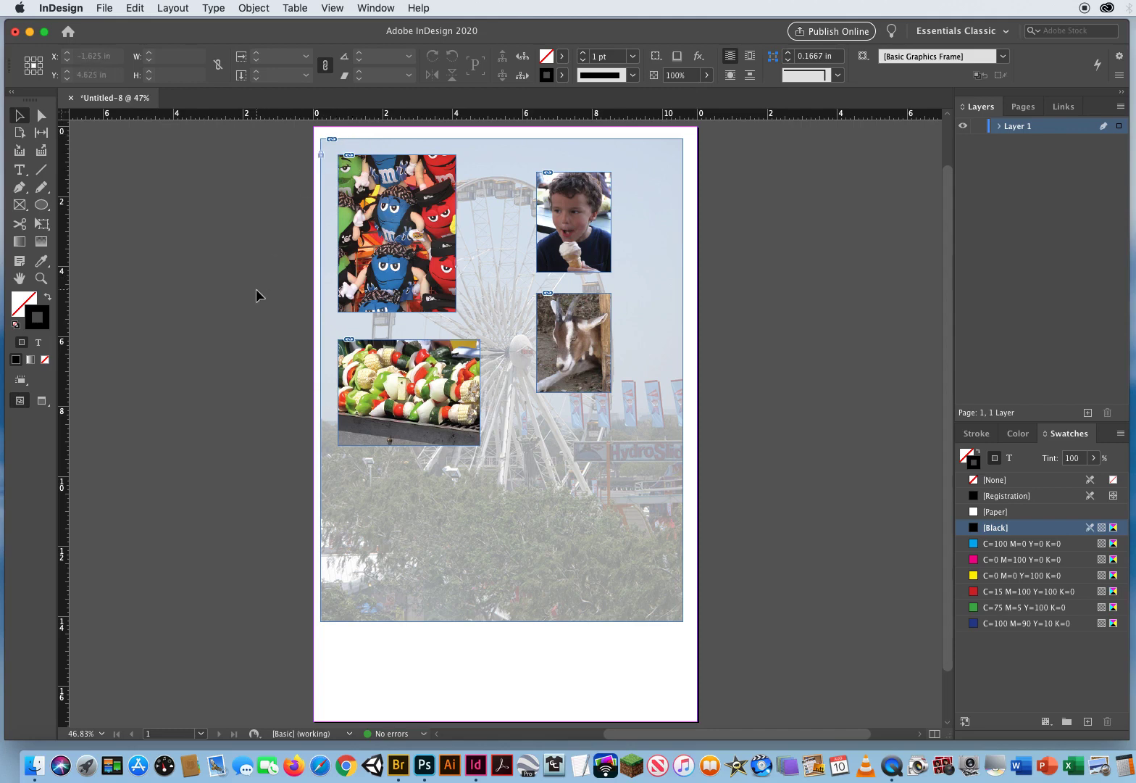
Show the page in Preview mode and apply a 4 pt black stroke to the four smaller images
key(w)
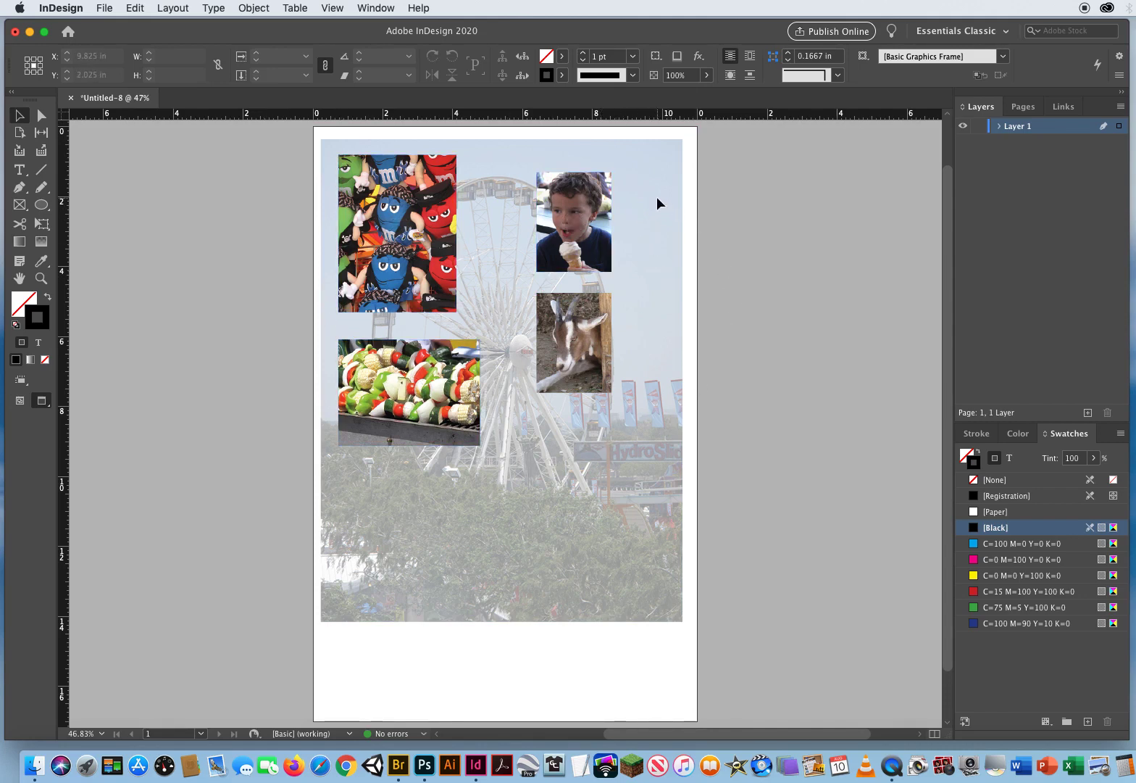
mouse_move(657, 197)
mouse_down()
mouse_move(611, 250)
mouse_move(354, 410)
mouse_up()
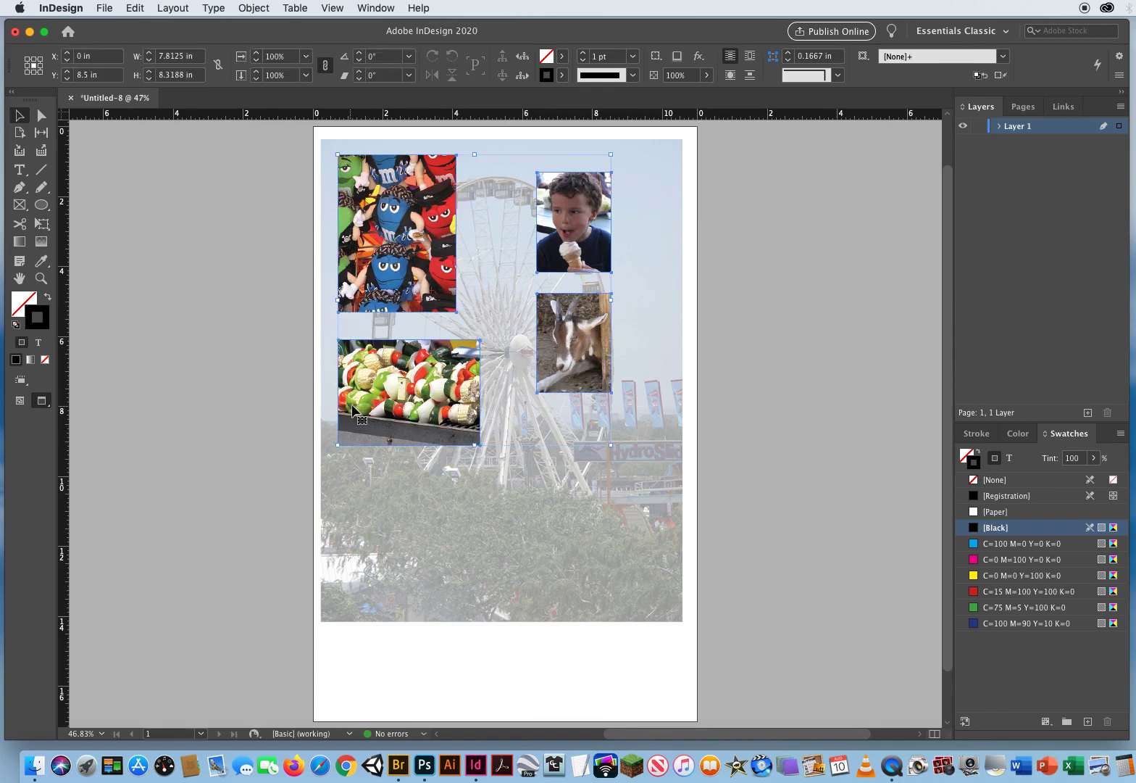
click(613, 55)
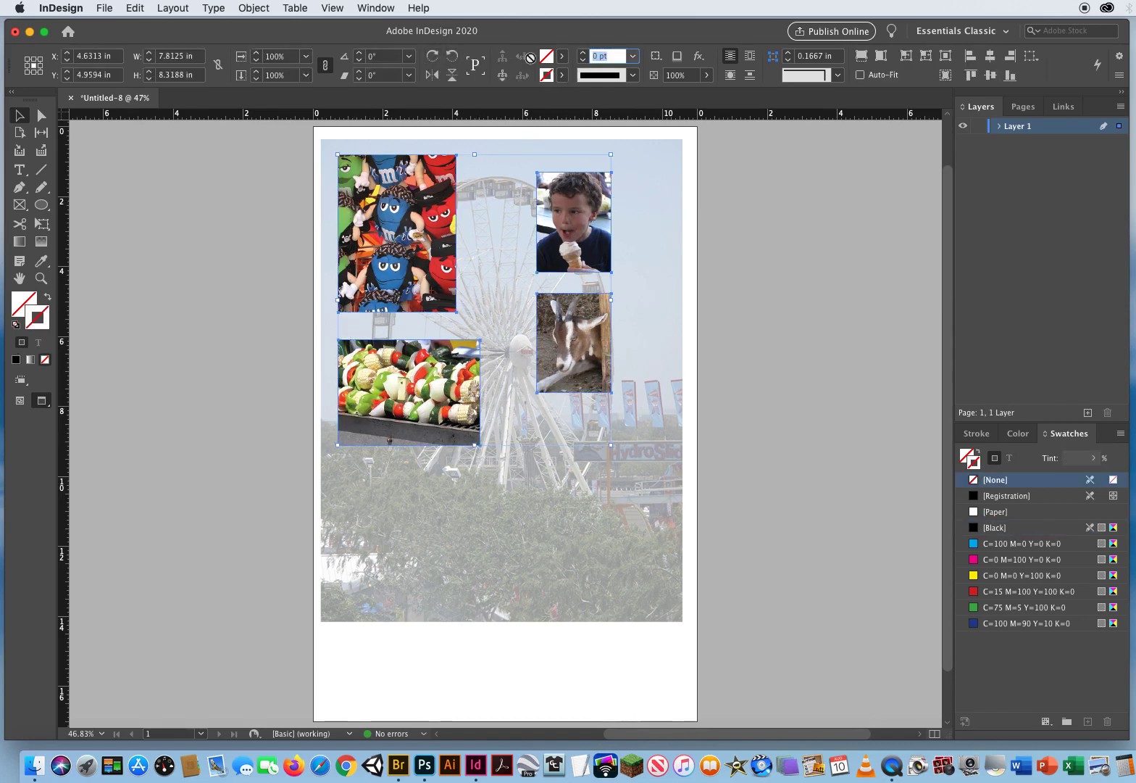
click(585, 54)
click(585, 54)
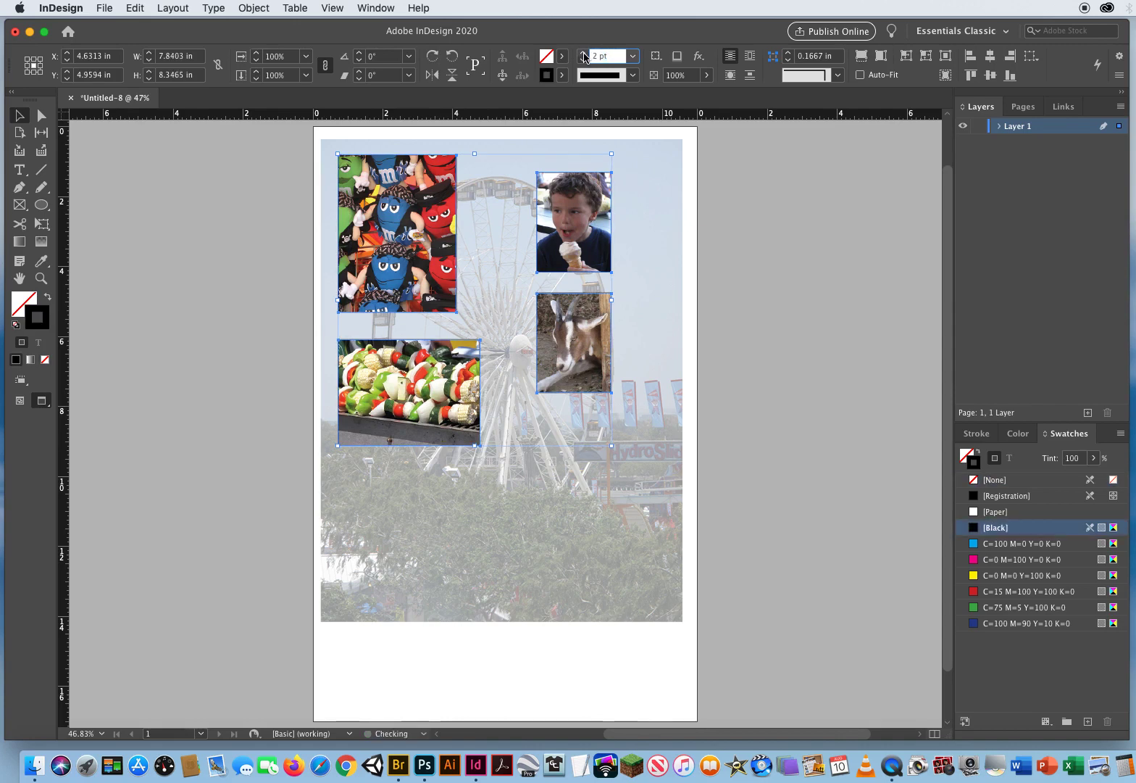
click(585, 53)
click(584, 54)
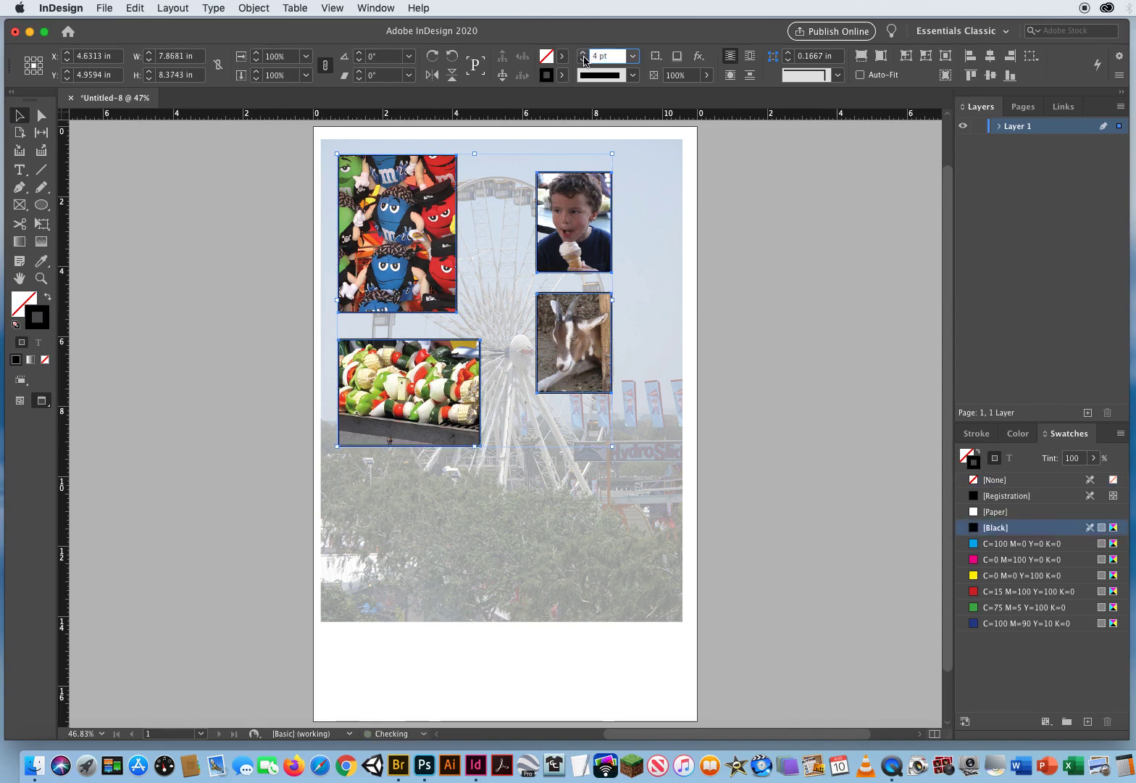
click(663, 306)
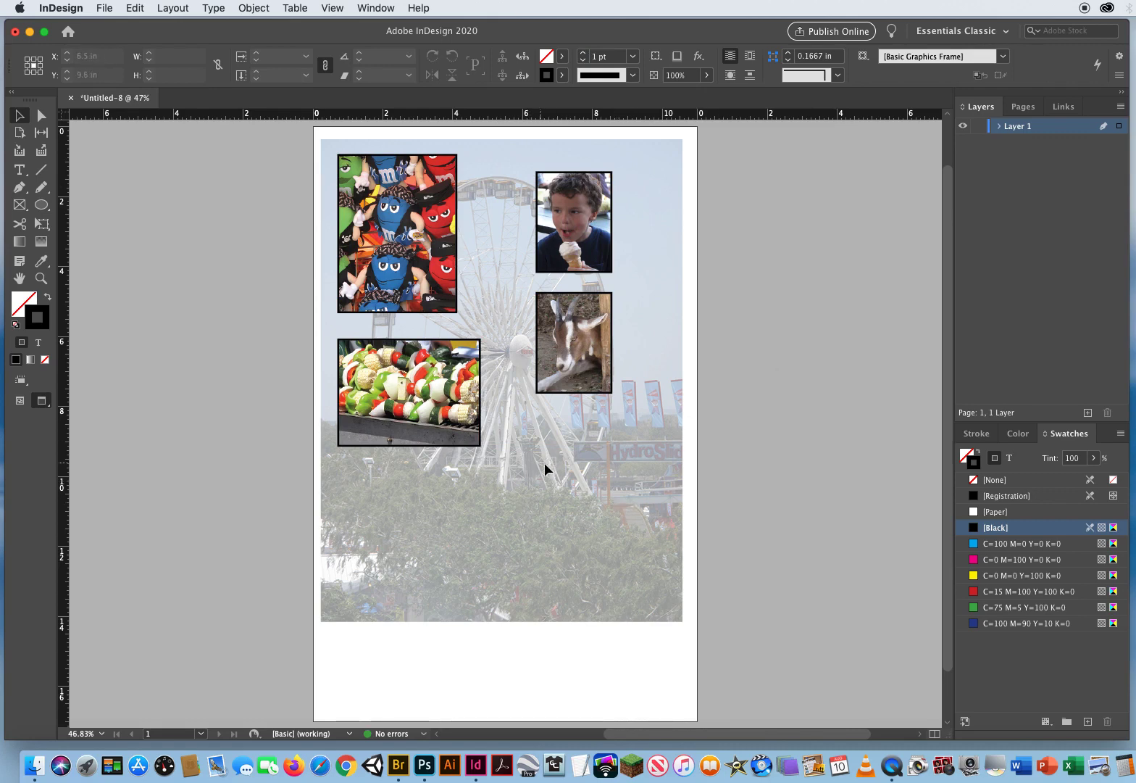
Move the vegetable skewers image up to Y 7.25 in, closer to the M&M's image, and deselect it
mouse_move(360, 369)
mouse_down()
mouse_move(424, 421)
mouse_move(411, 393)
mouse_move(362, 361)
mouse_up()
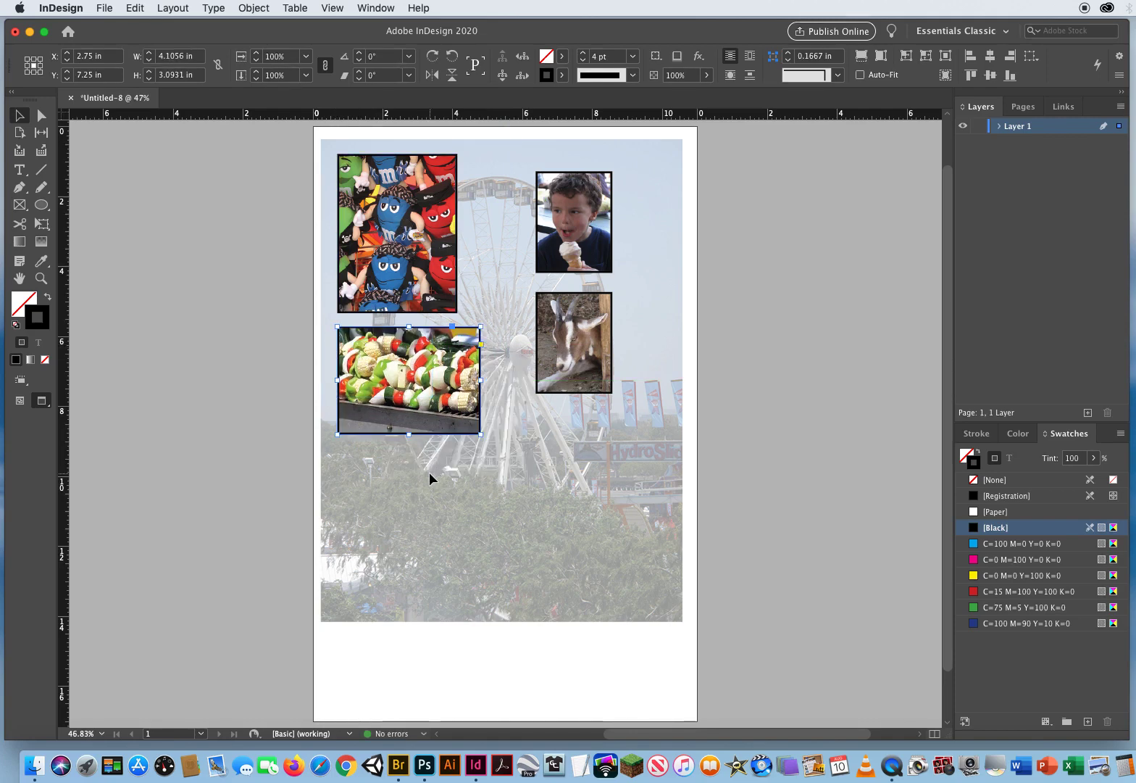
click(427, 471)
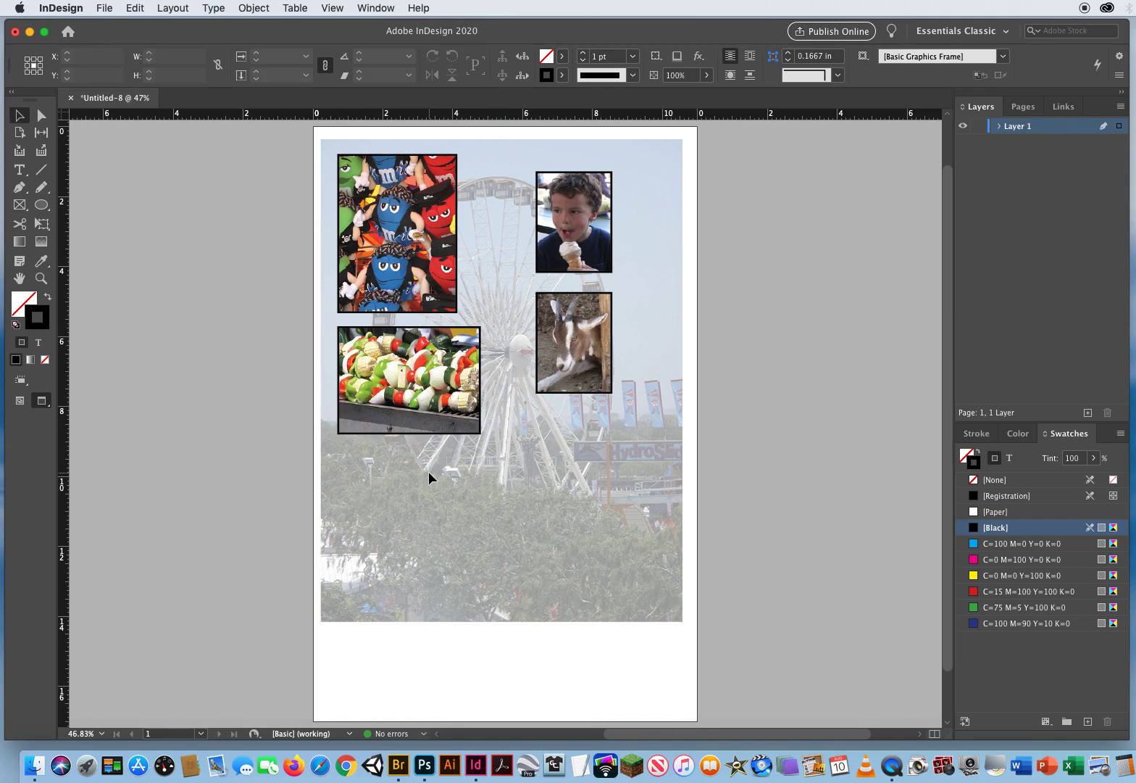
Set the smart guides color to Blue in the Guides & Pasteboard preferences
click(74, 10)
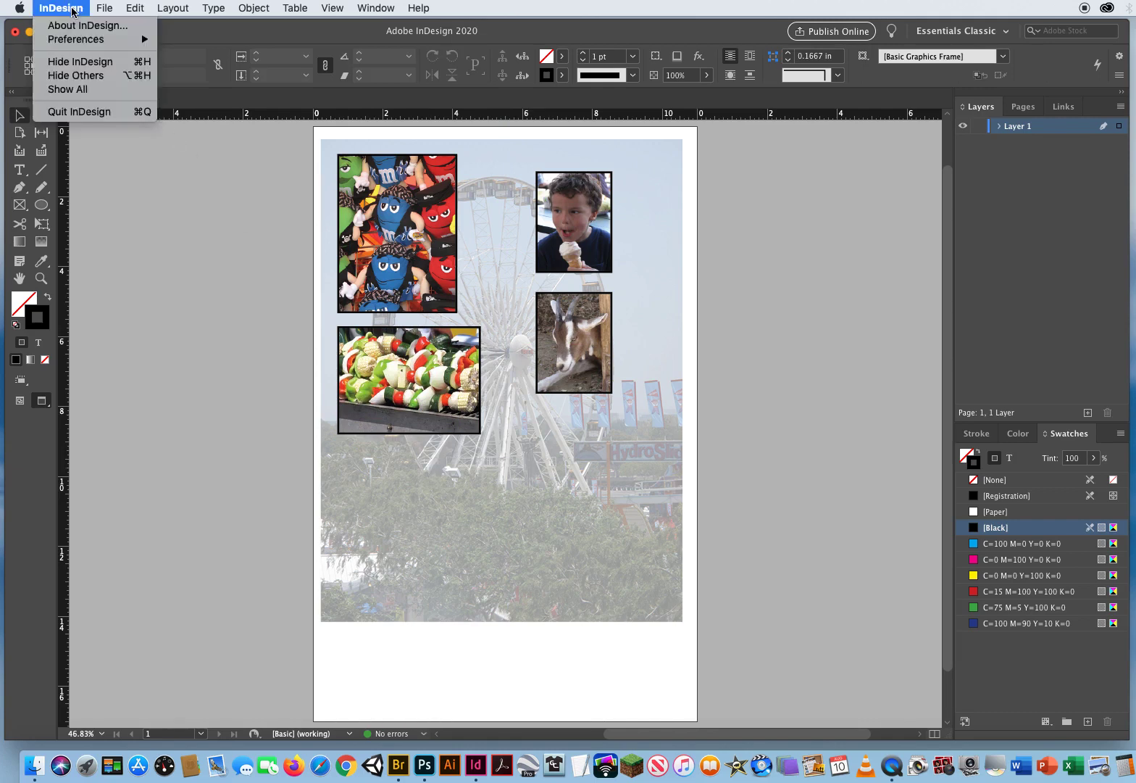
mouse_move(79, 39)
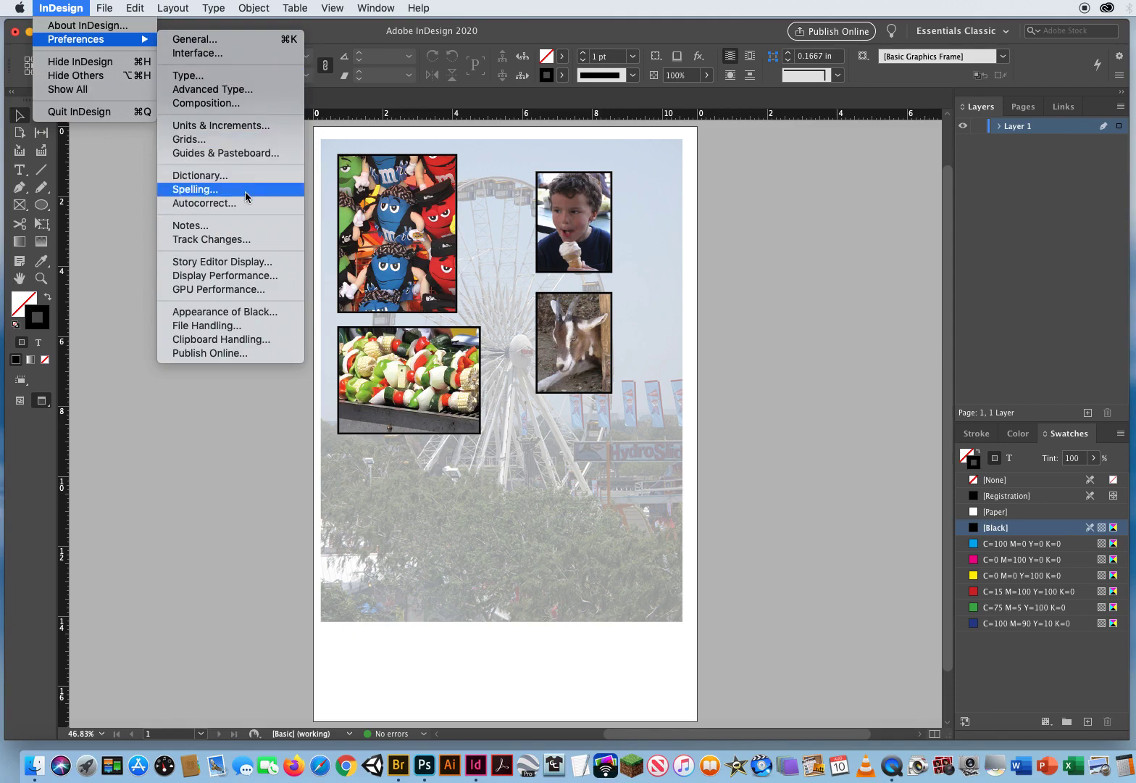
click(197, 154)
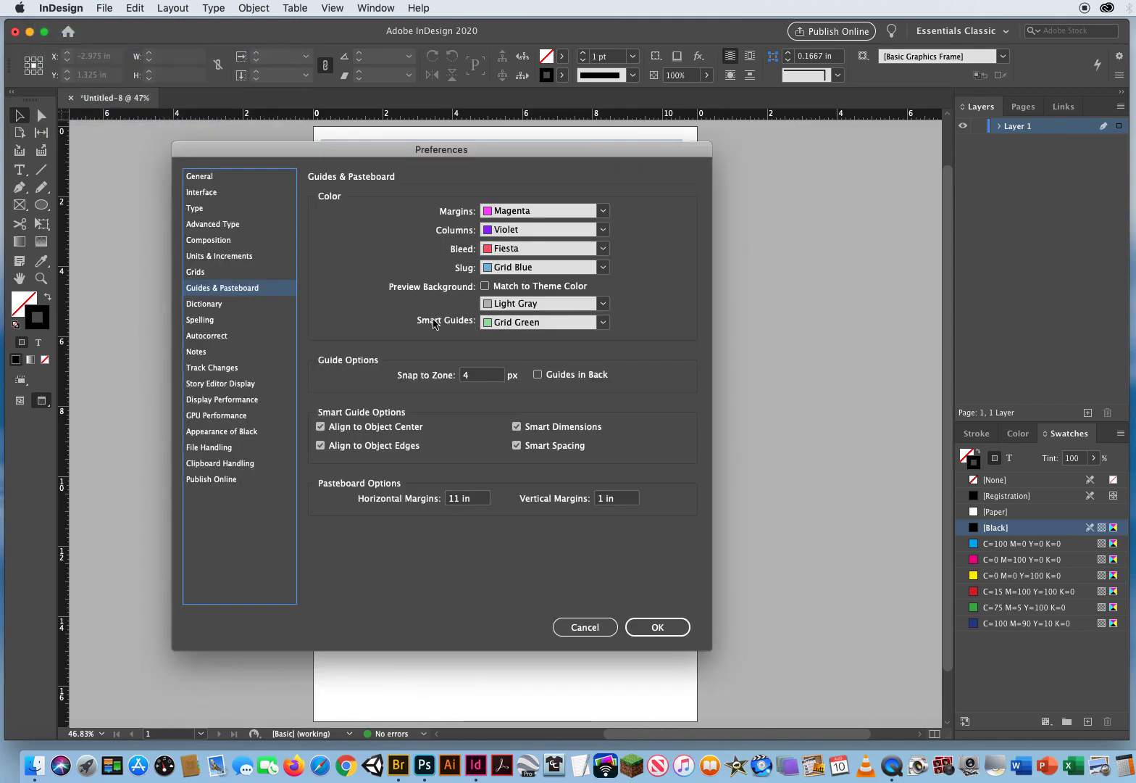
click(603, 323)
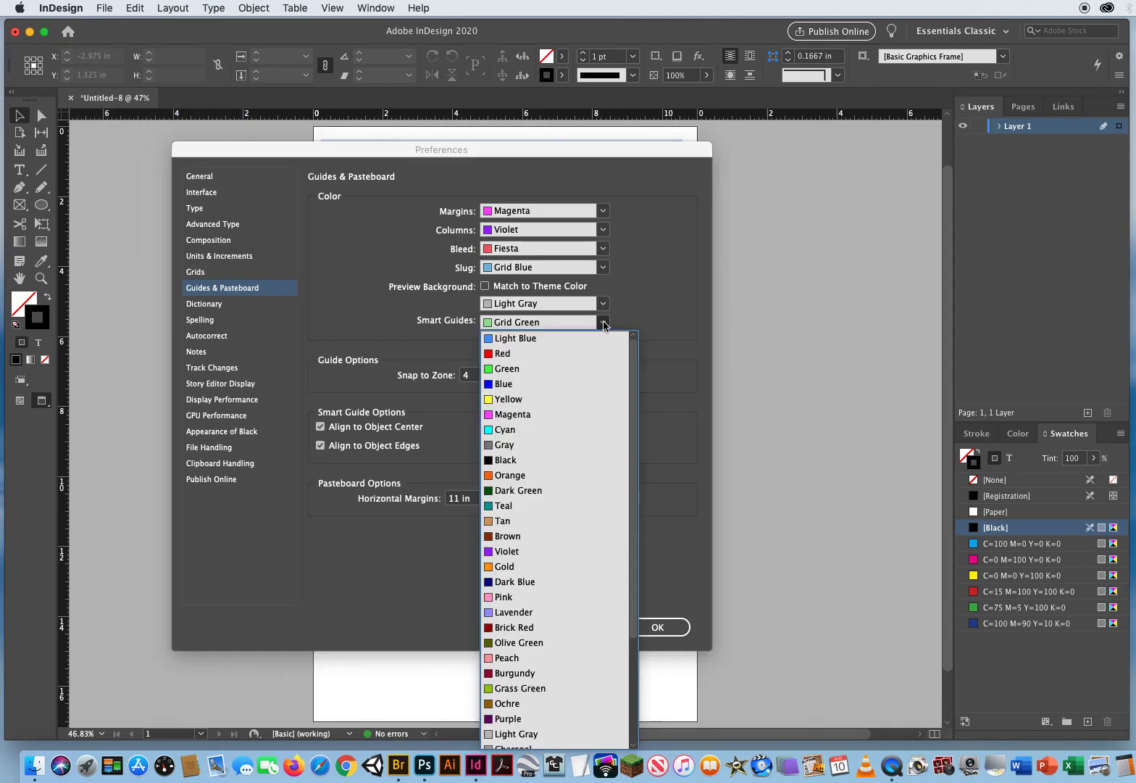
click(507, 385)
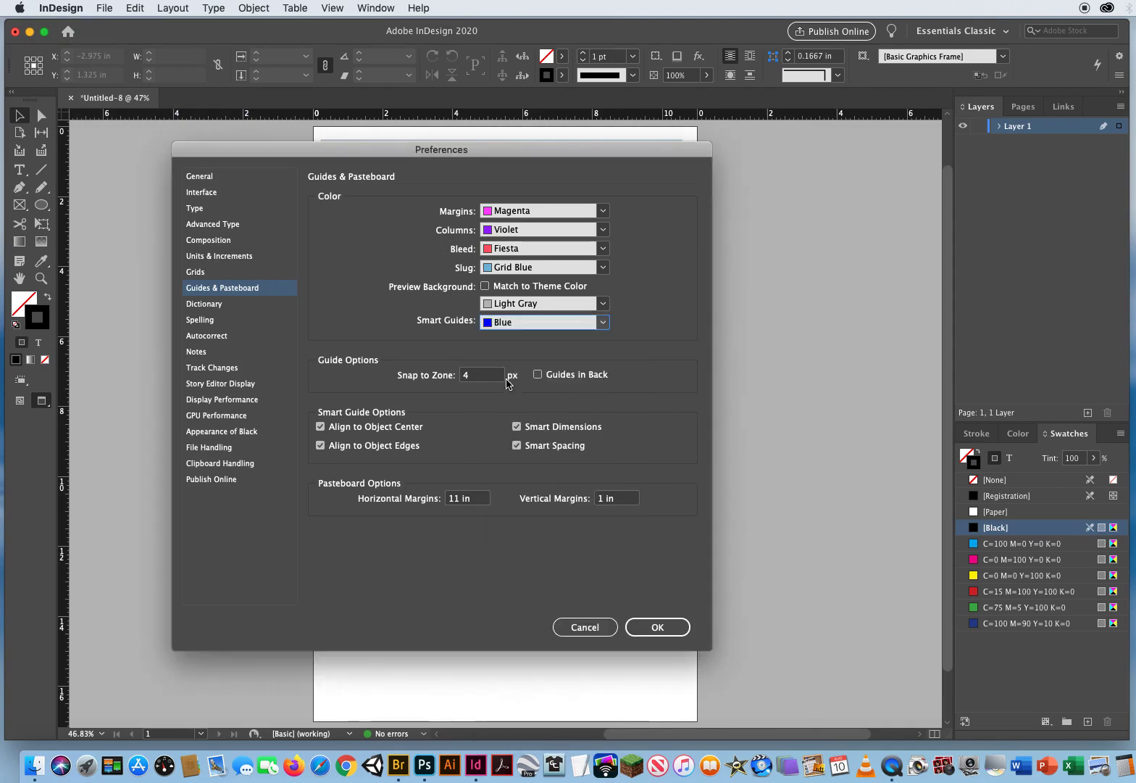
click(662, 629)
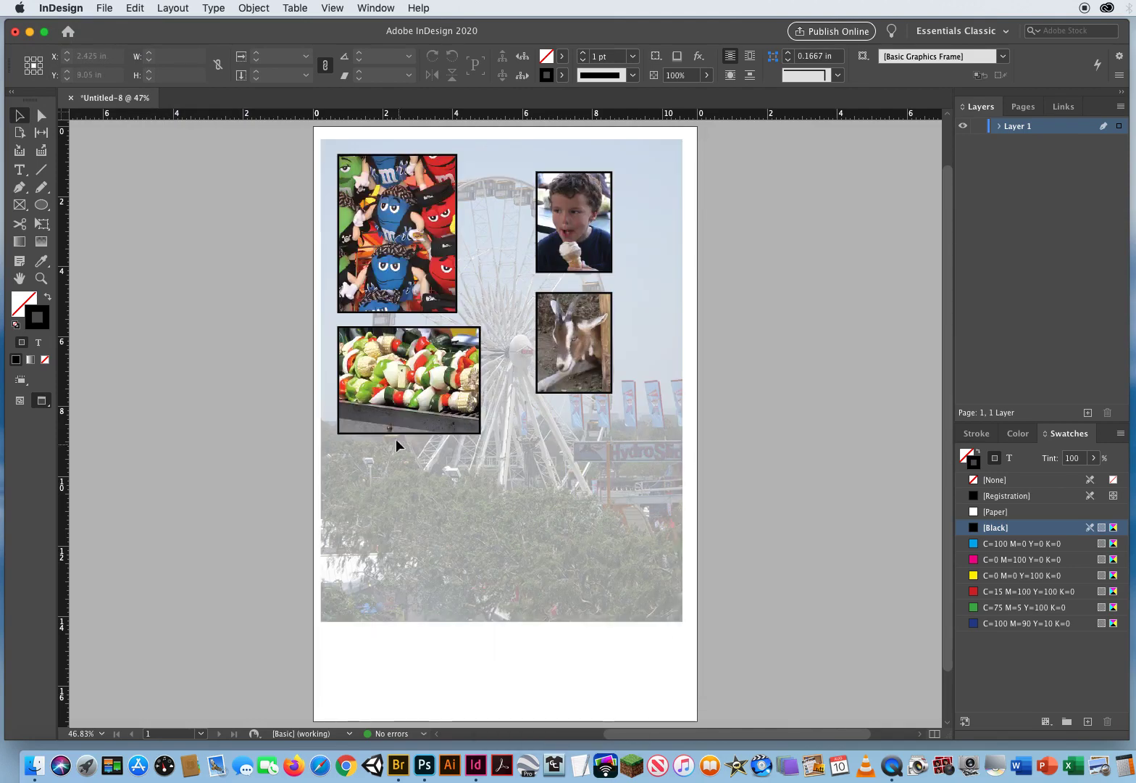
Move the vegetable skewers image away and snap it back below the M&M's image at X 2.75 in, Y 7.25 in
drag(353, 352, 425, 402)
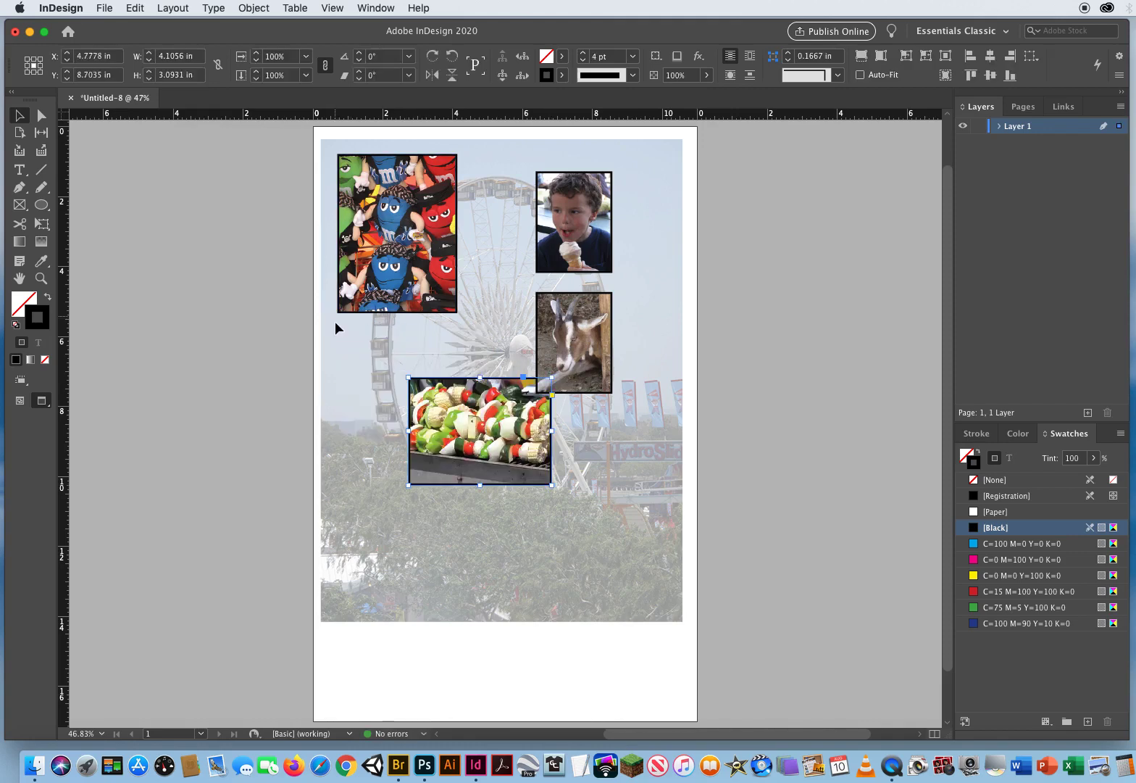
drag(436, 410, 366, 361)
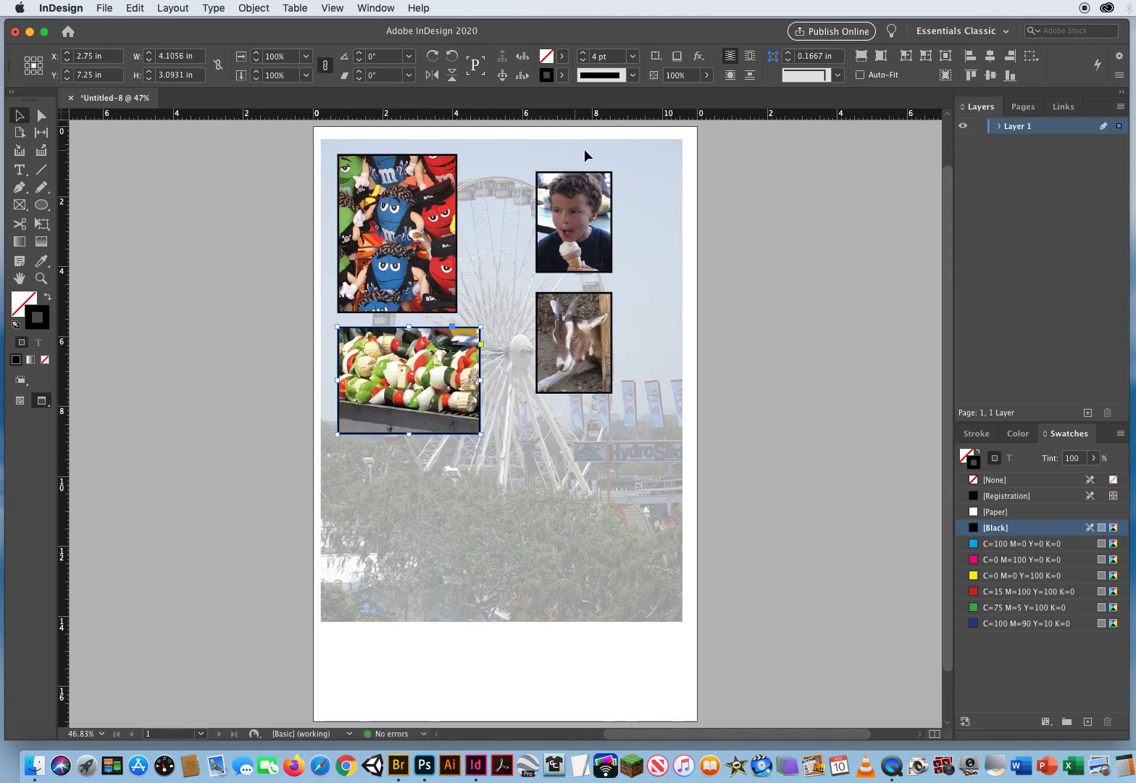
Move the boy's image beside the M&M's image with tops aligned and scale it to the same height, about 4.56 in
drag(544, 199, 491, 192)
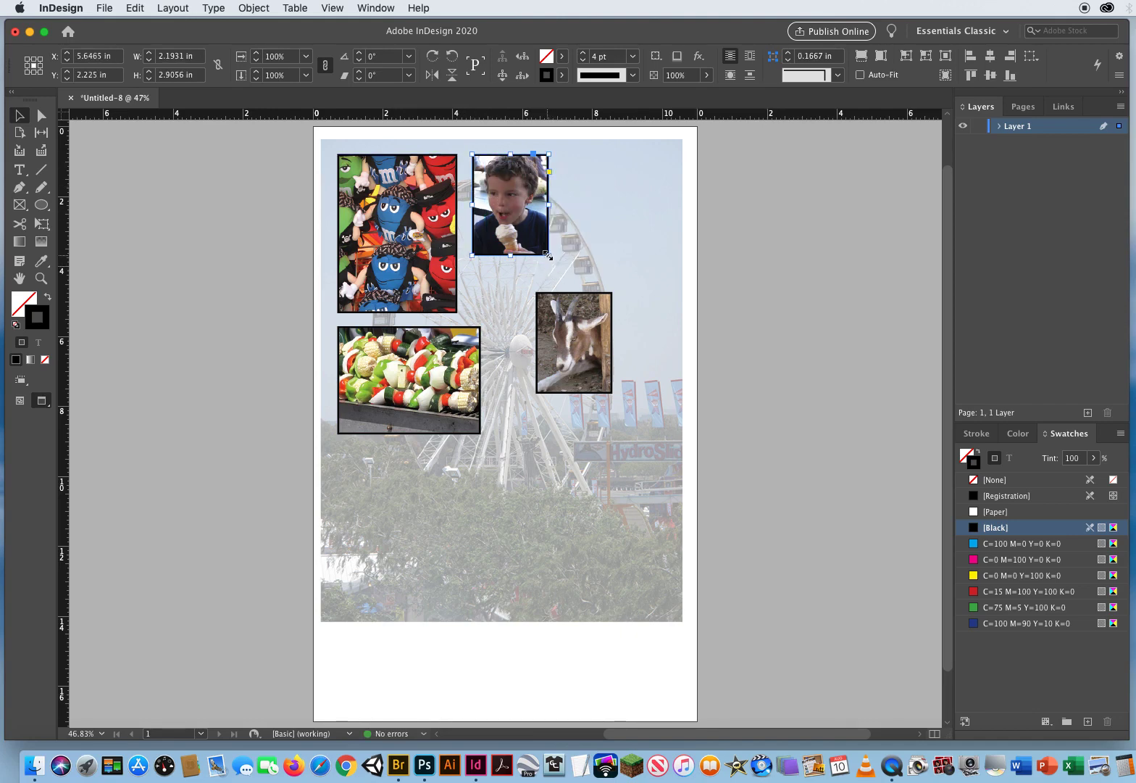
drag(548, 255, 592, 297)
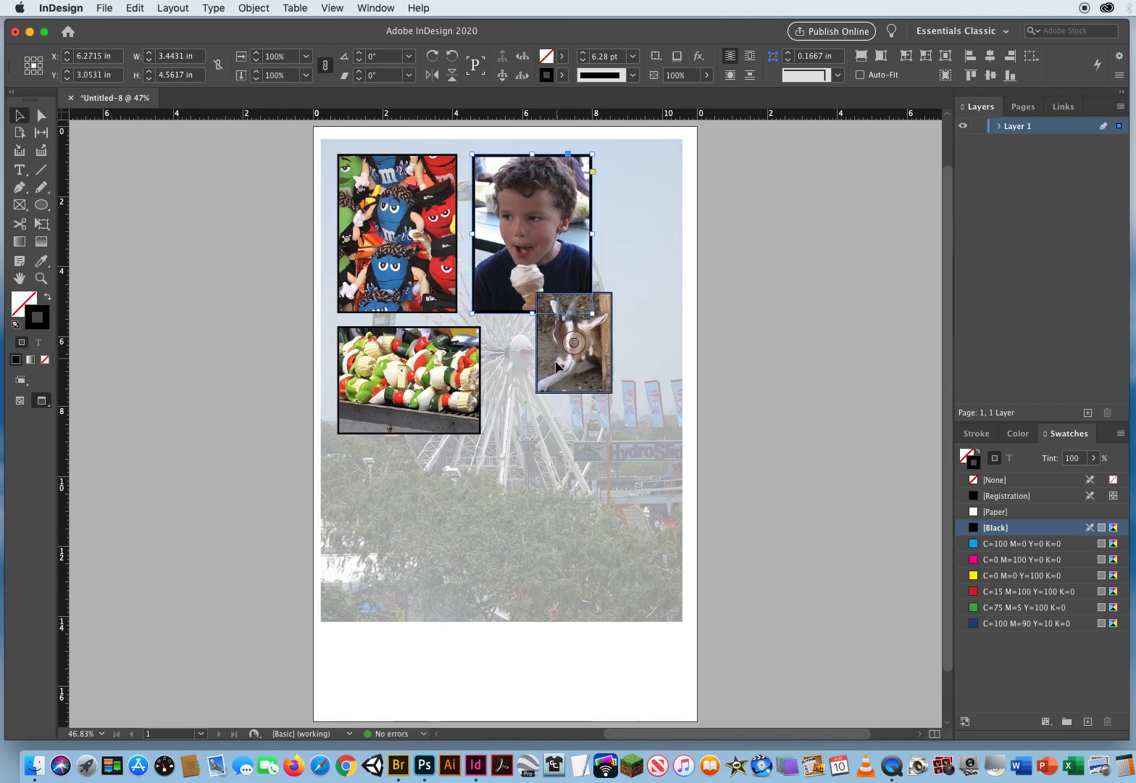
Align the goat image beside the skewers, scale it to 3.0931 in high, and widen its frame to 2.7181 in to meet the boy's image edge
drag(556, 366, 520, 399)
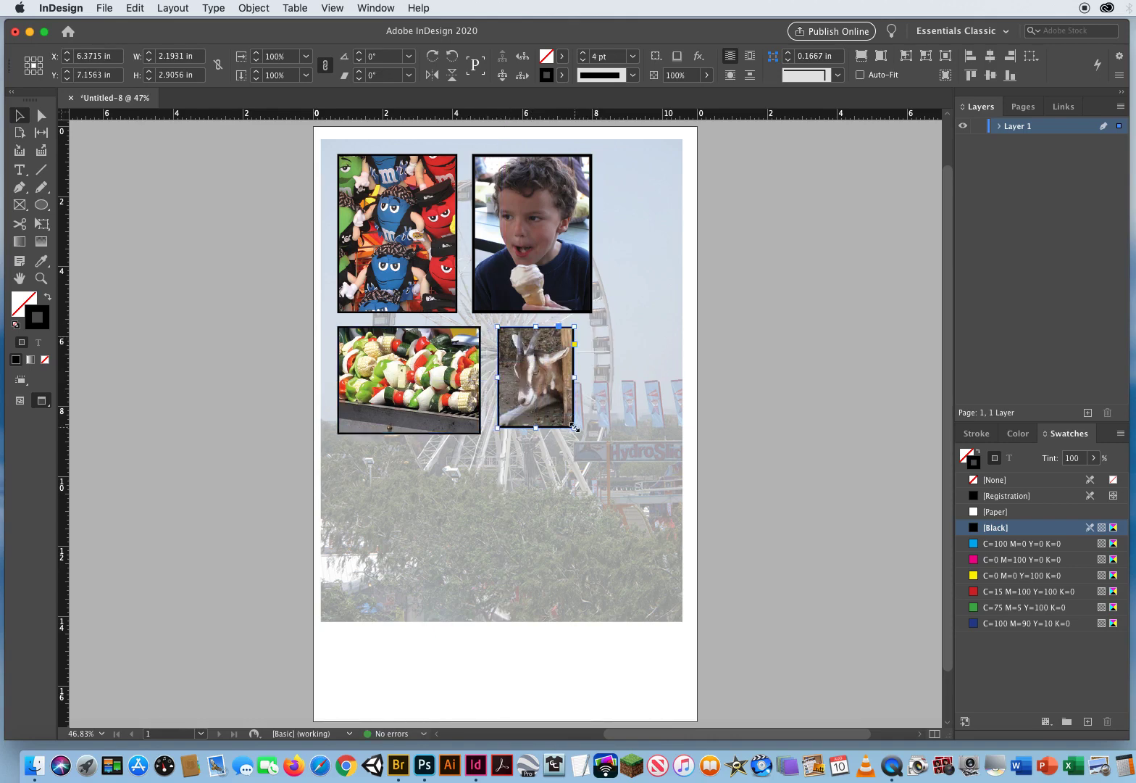
drag(574, 428, 578, 432)
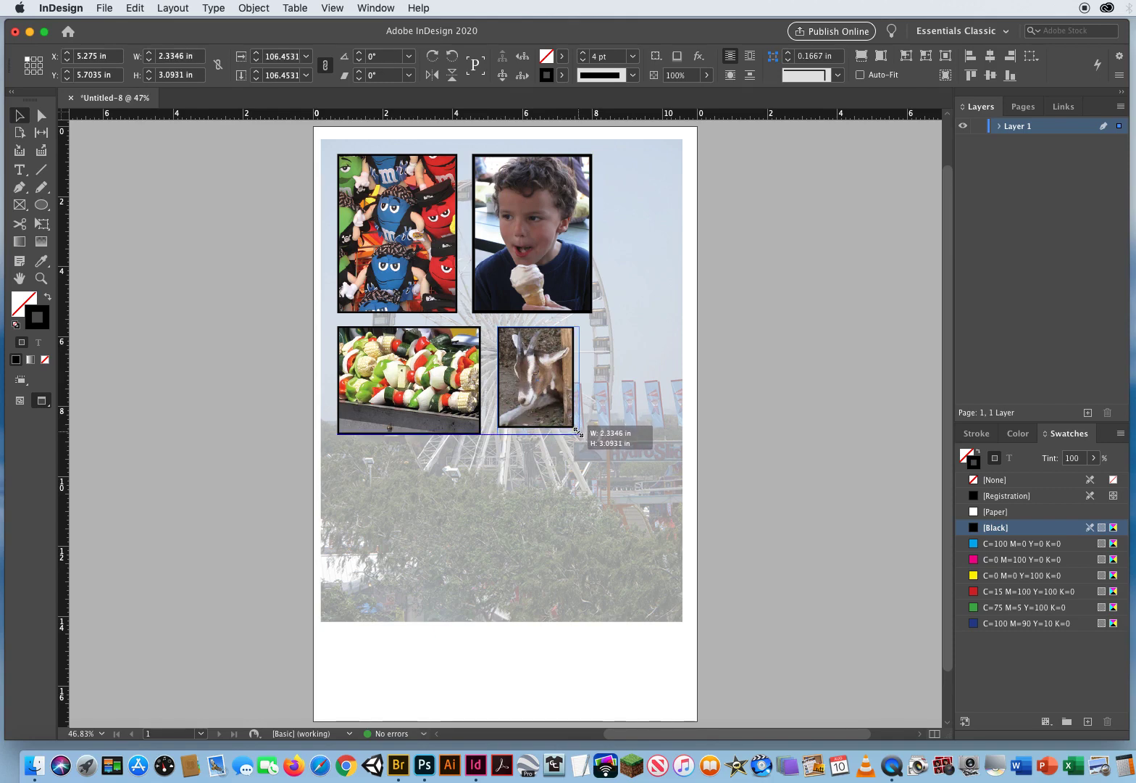
drag(577, 432, 579, 433)
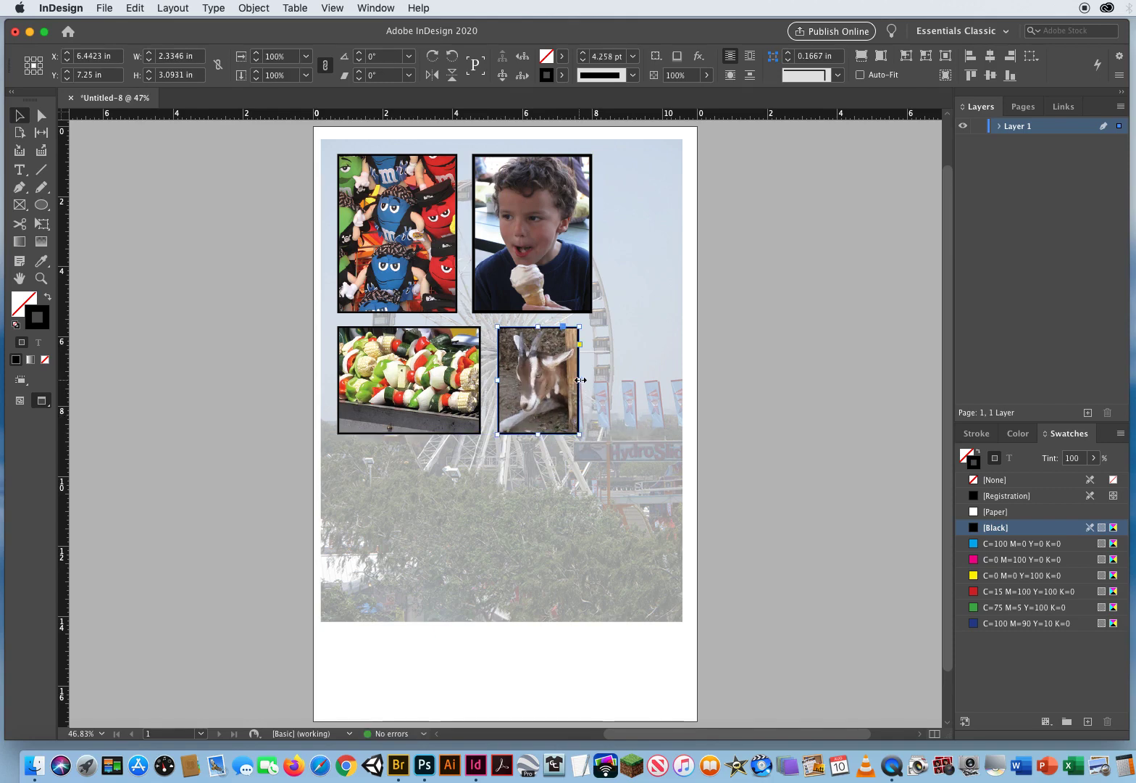
drag(581, 380, 592, 380)
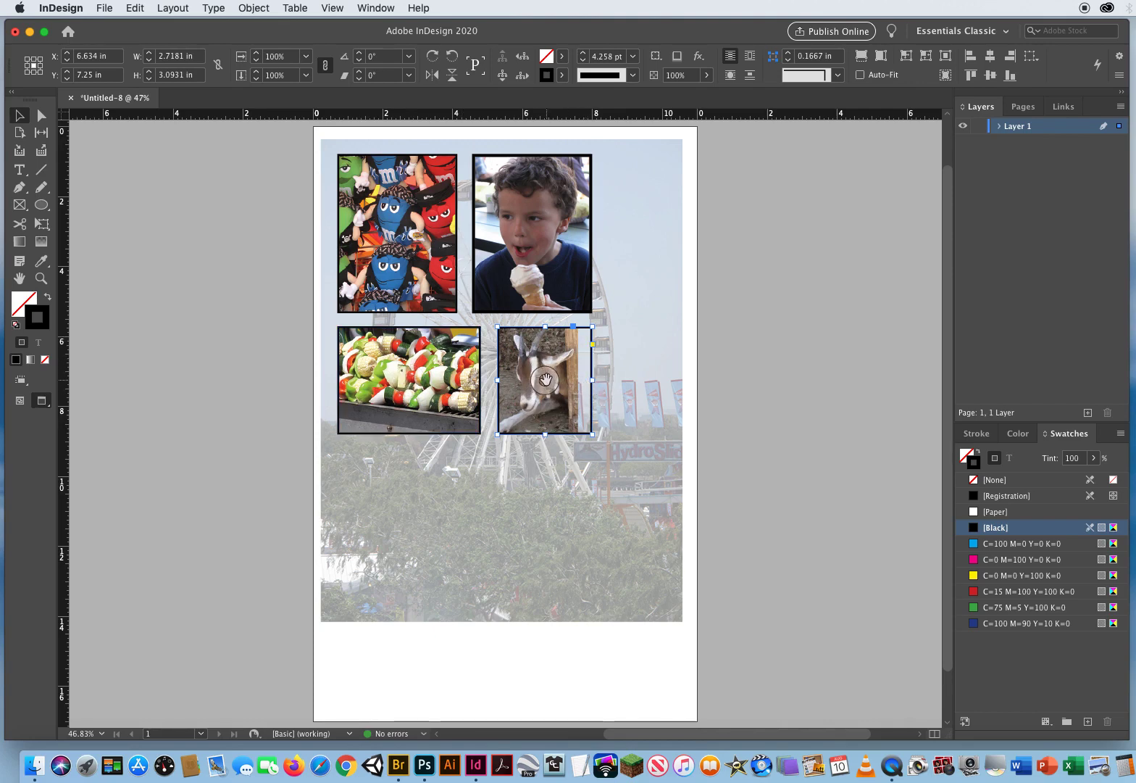
Enlarge the goat picture inside its frame to about 25%, nudge it up to Y+ 1.6182 in, and deselect it
click(545, 377)
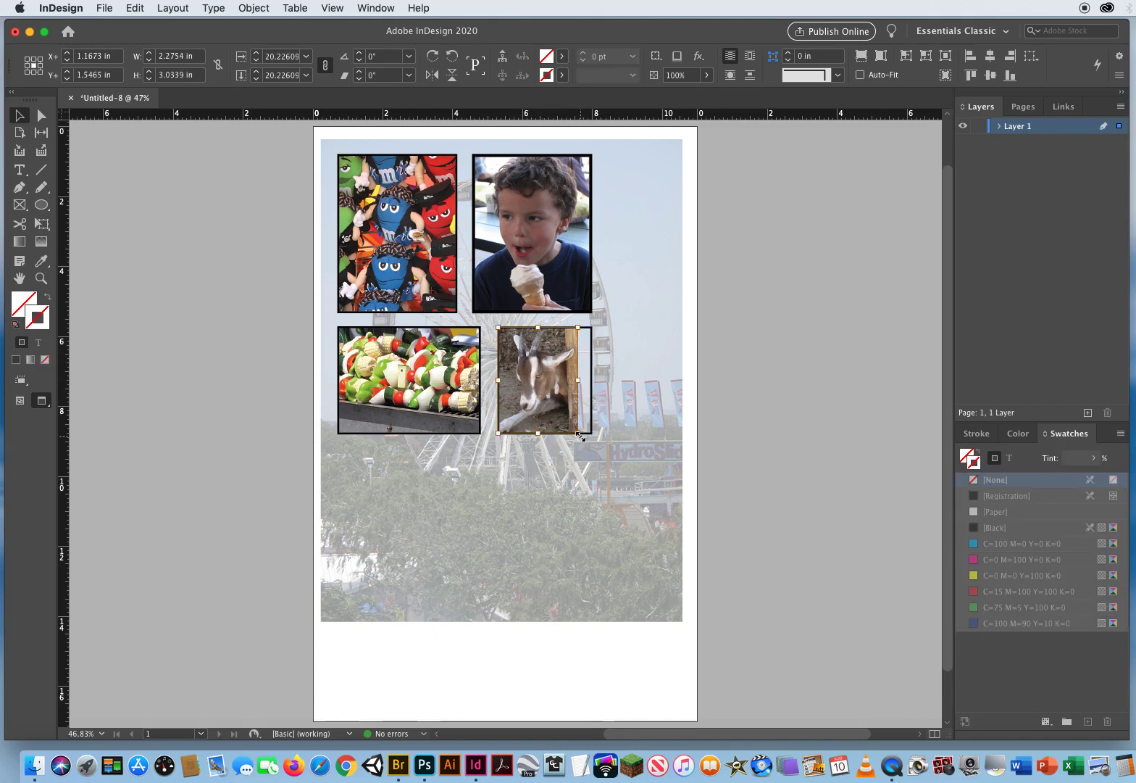
drag(579, 435, 597, 458)
key(Up)
key(Up)
key(Up)
key(Up)
key(Up)
key(Up)
key(Up)
key(Up)
key(Up)
key(Up)
key(Up)
key(Up)
key(Up)
key(Up)
key(Up)
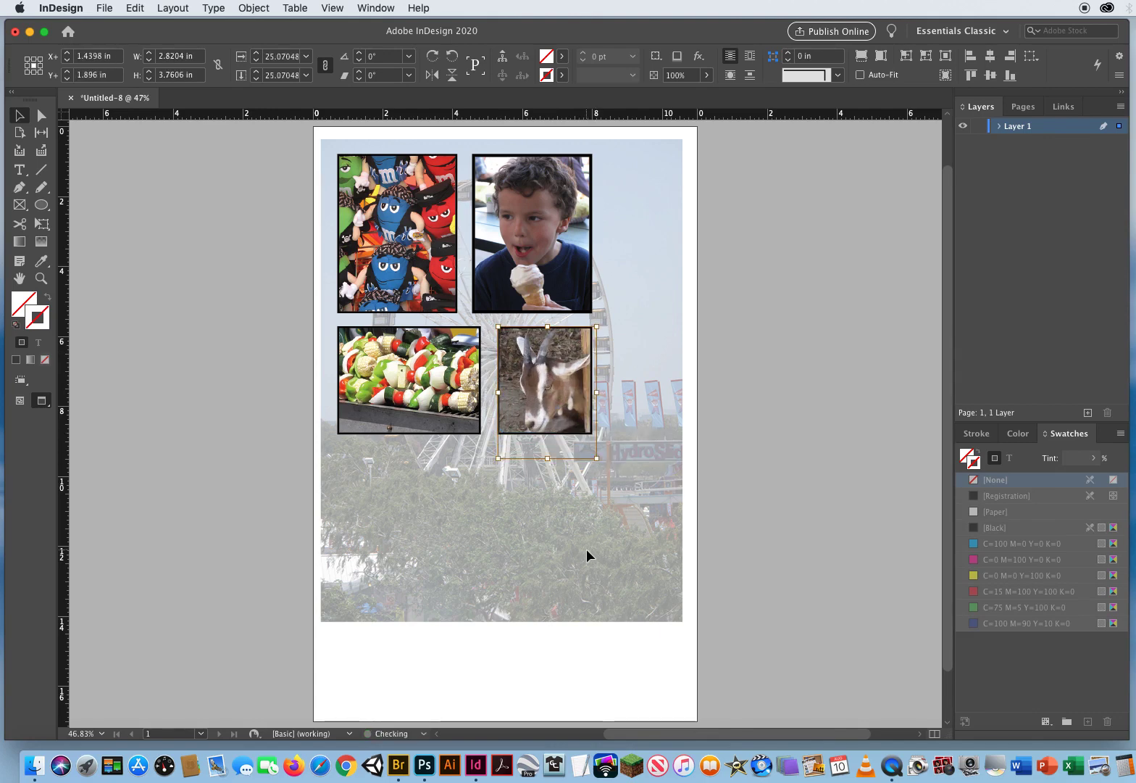
key(Up)
key(Up)
key(Up)
key(Up)
key(Up)
key(Up)
key(Up)
key(Up)
key(Up)
key(Up)
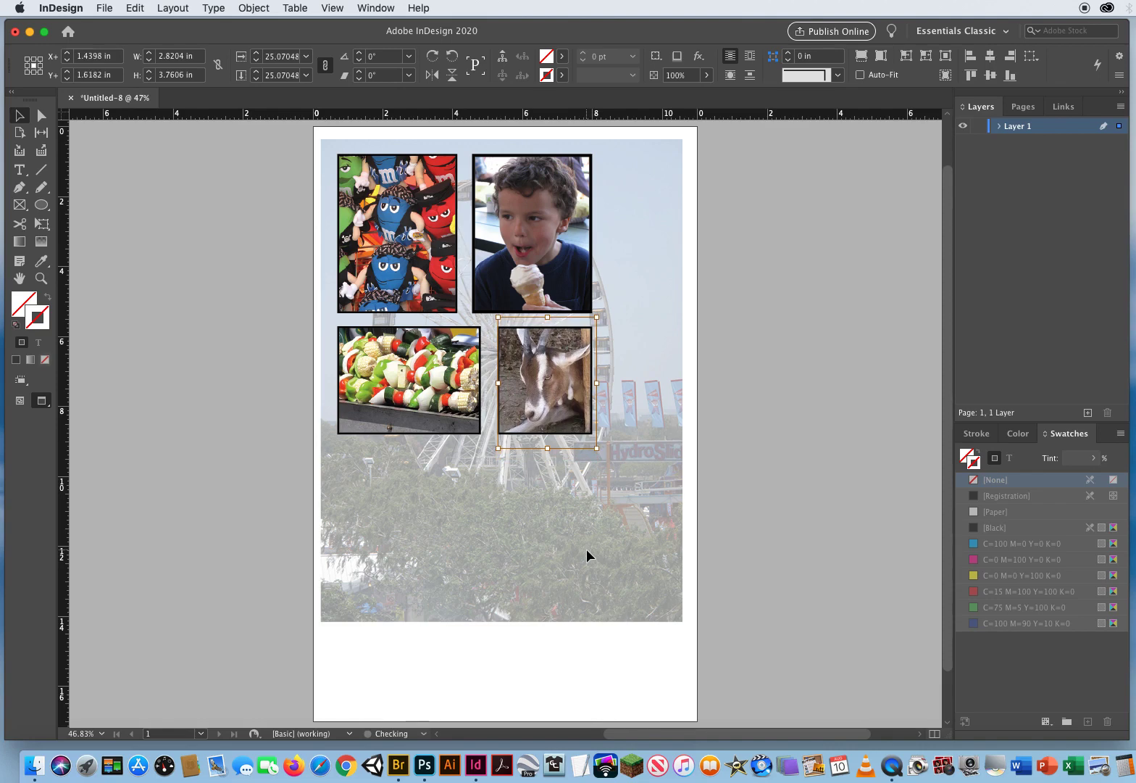
click(586, 548)
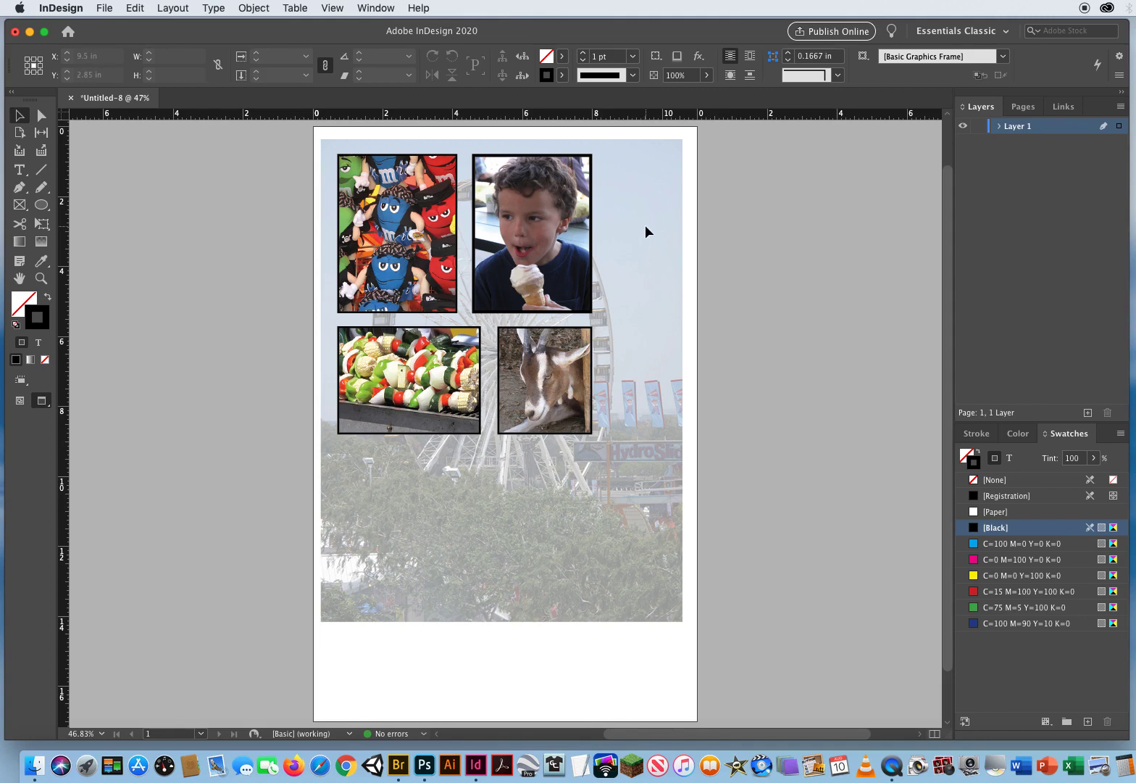
Select the four small images and move them together, partly off the page first and back onto its lower part
drag(646, 226, 327, 396)
drag(366, 276, 505, 380)
click(808, 305)
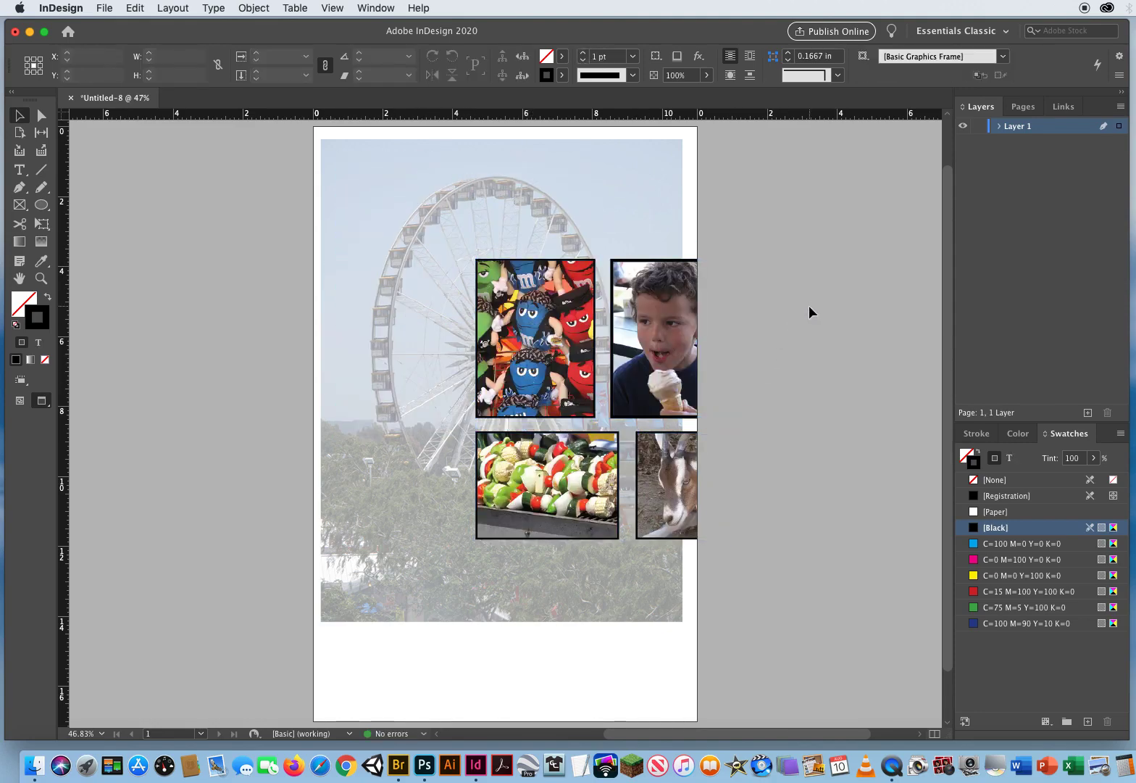
drag(835, 351, 696, 503)
drag(508, 466, 403, 608)
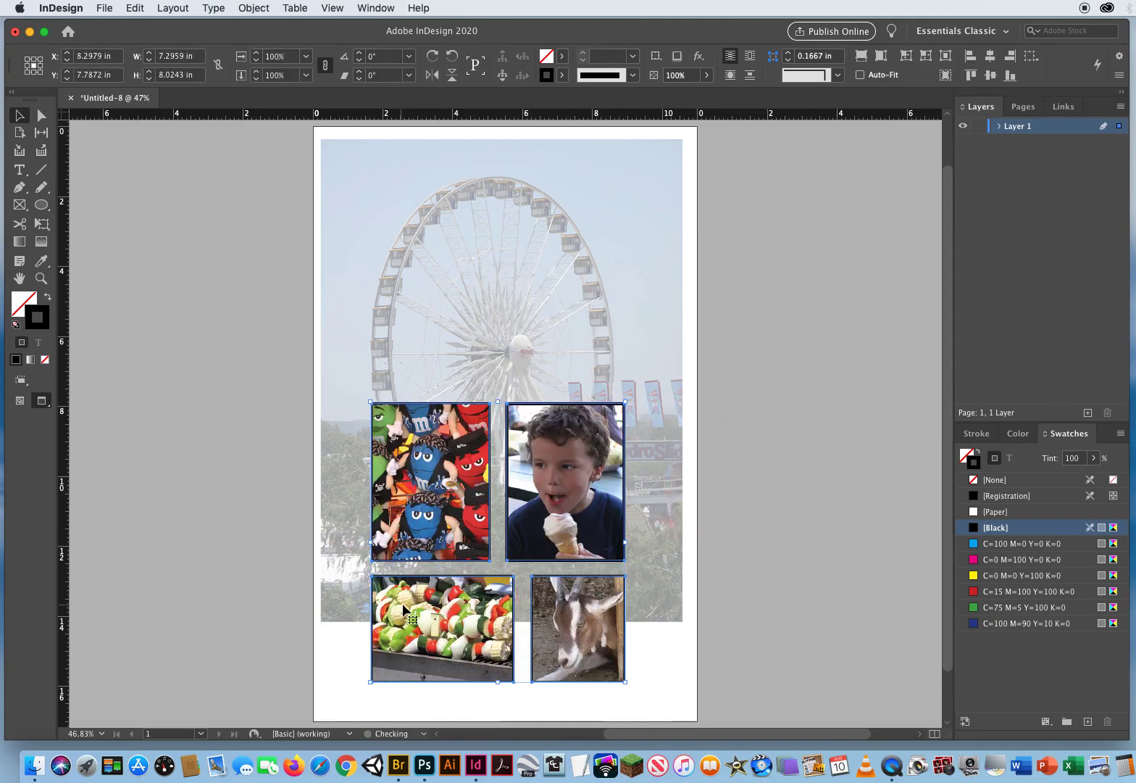
click(244, 453)
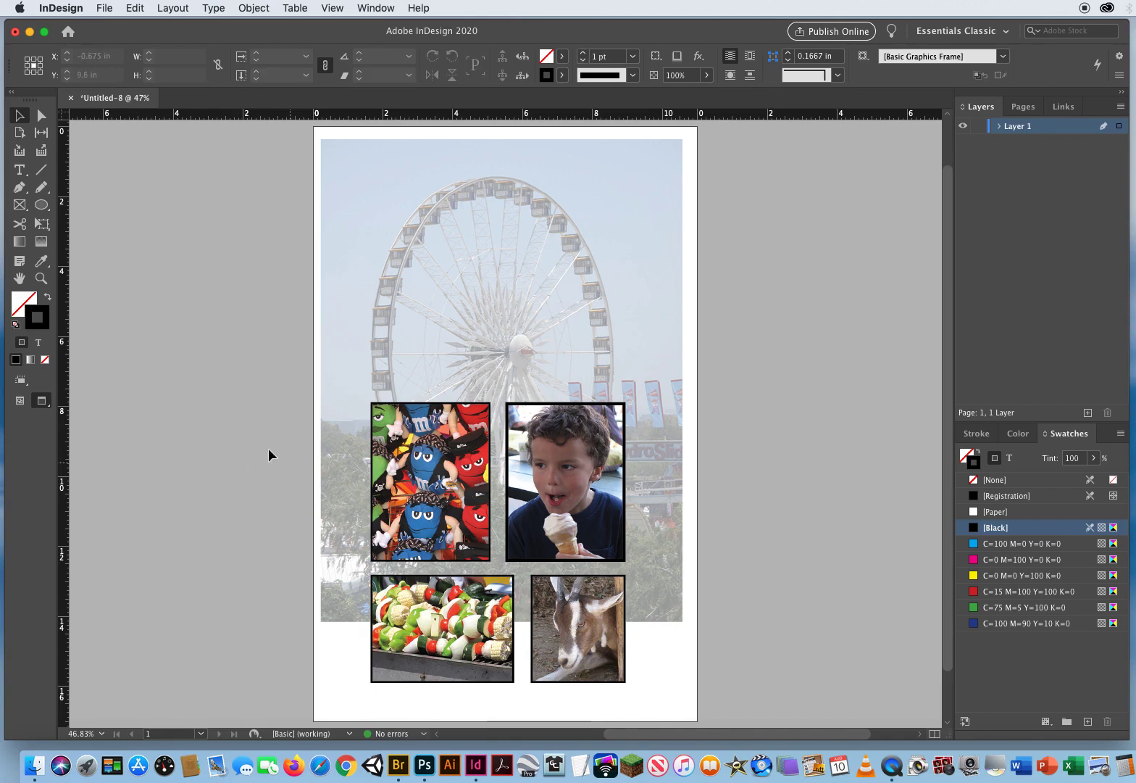
Move the four small images together to X 5.4 in, Y 4.9878 in on the upper page and deselect them
mouse_move(279, 453)
mouse_down()
mouse_move(478, 542)
mouse_move(597, 619)
mouse_up()
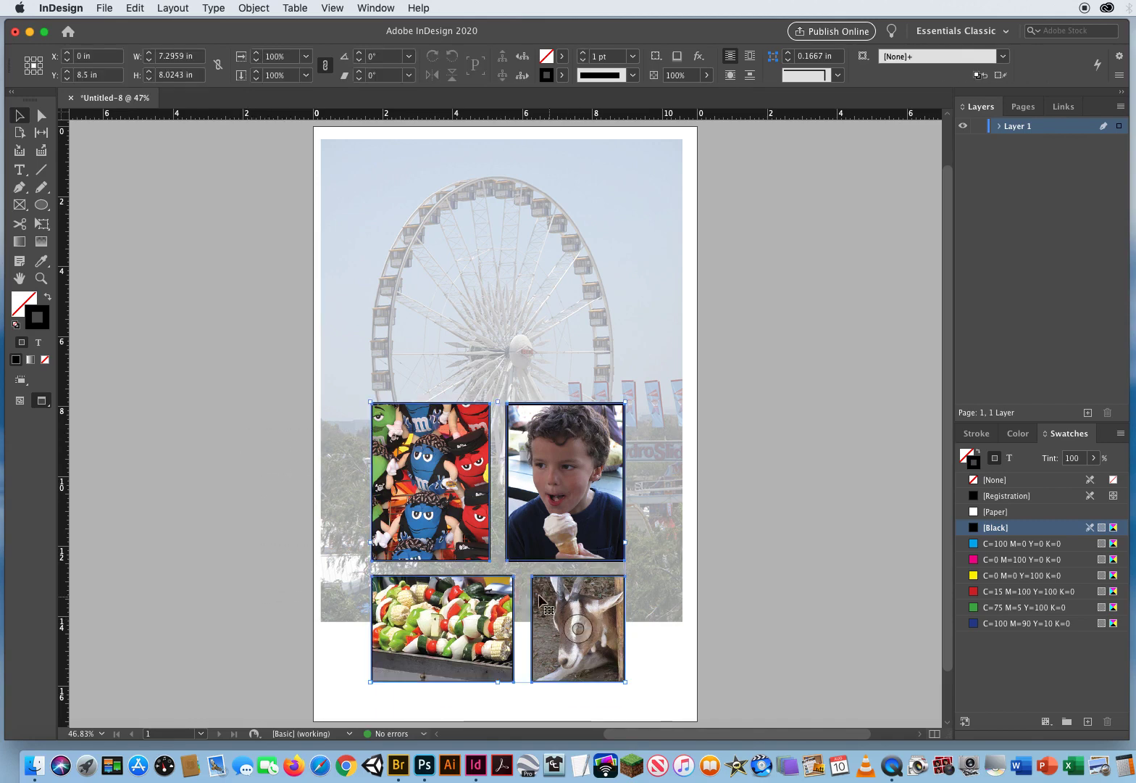
drag(495, 597, 495, 356)
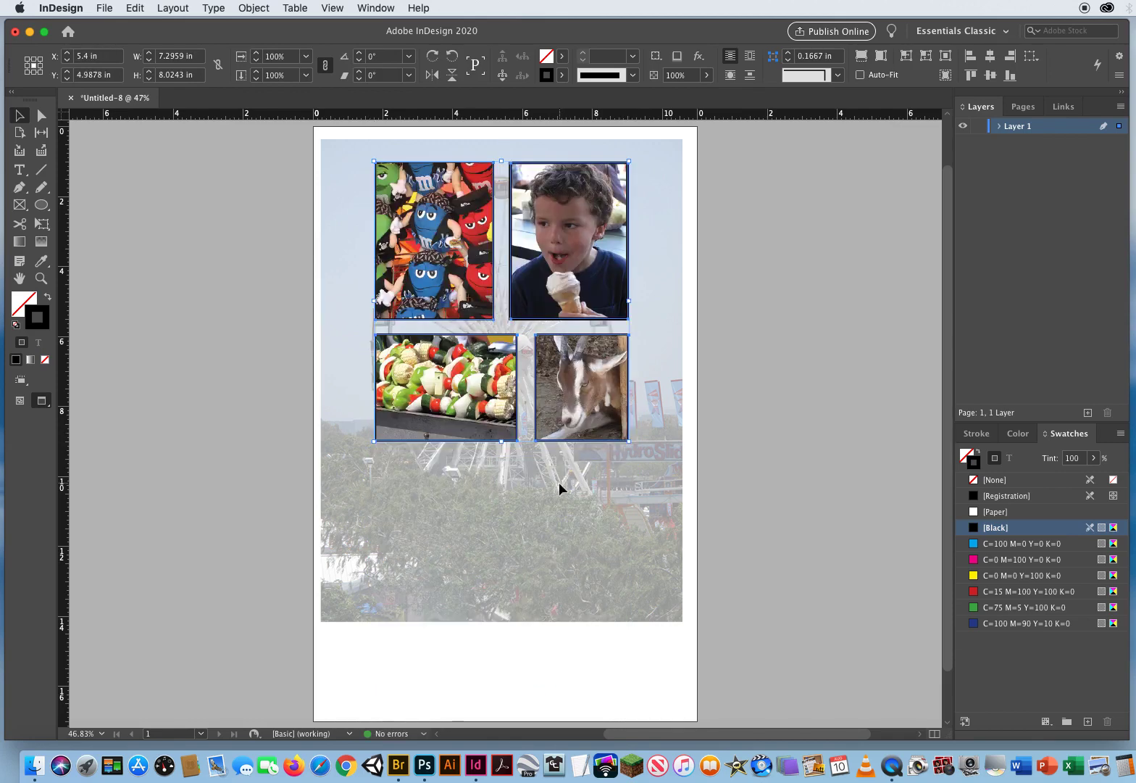
click(345, 407)
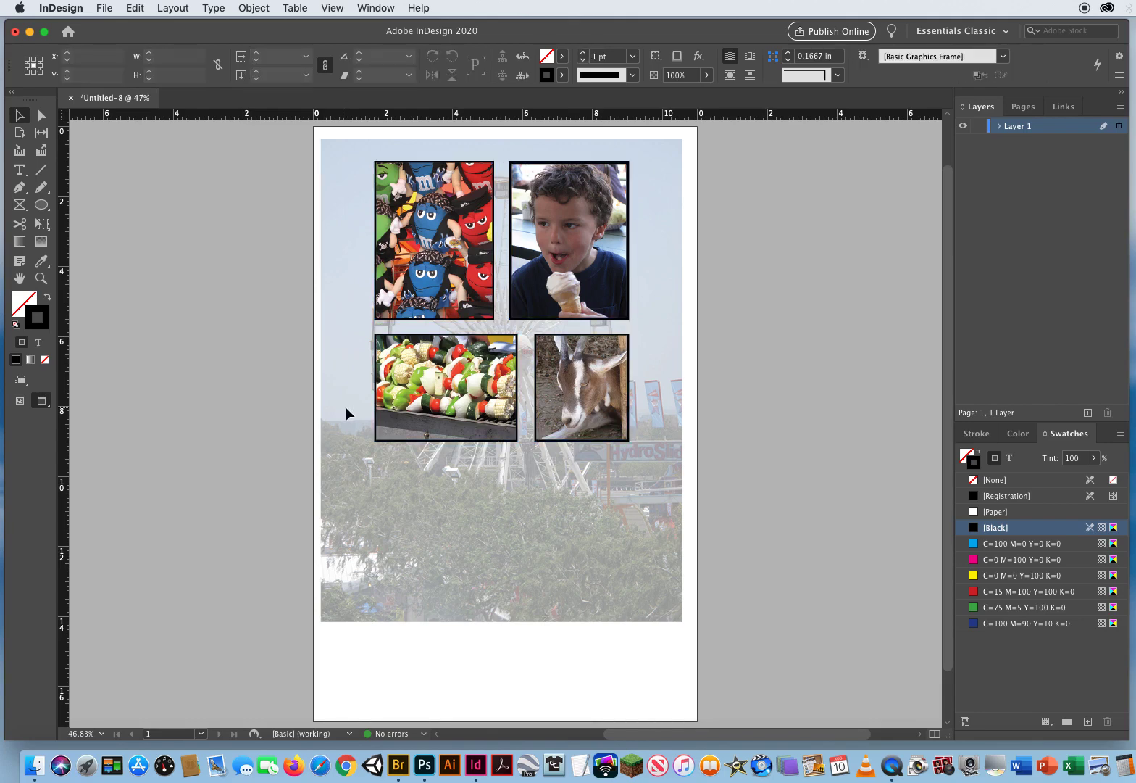
drag(665, 230, 514, 453)
click(551, 494)
In Normal view, unlock the Ferris wheel image, snap it to the page's upper-left corner and enlarge it to page height, cropping its frame to page width
key(w)
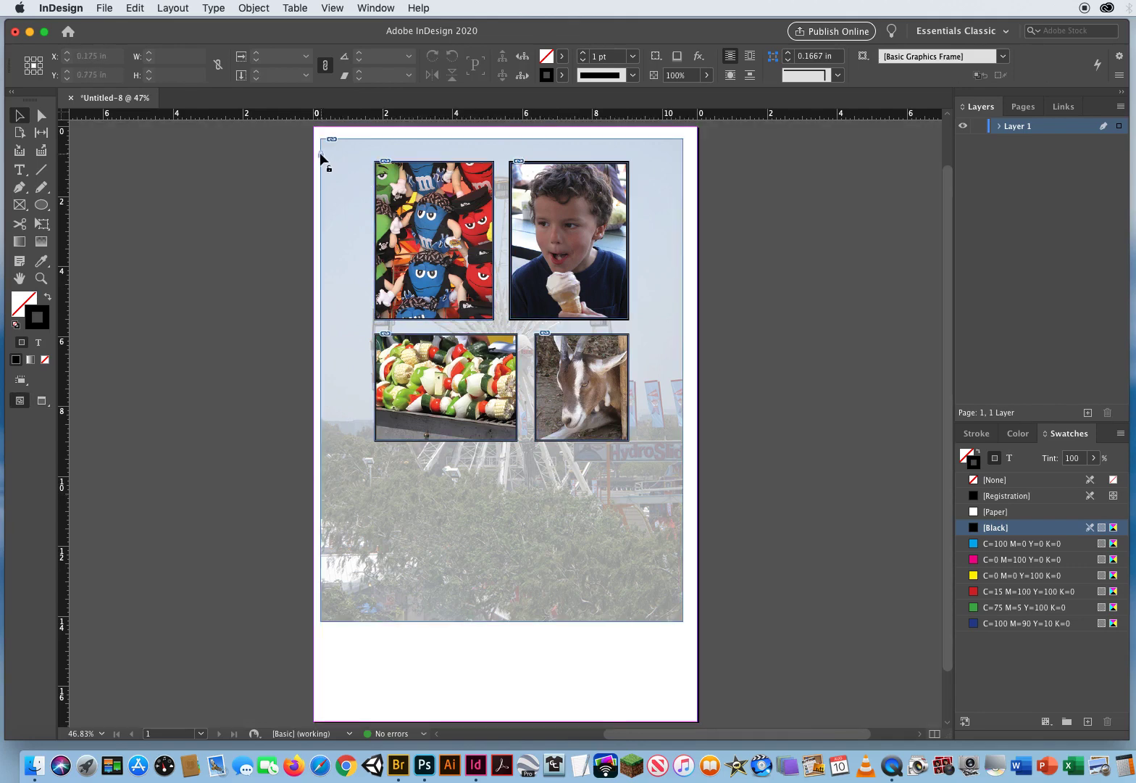
mouse_move(321, 156)
mouse_down()
mouse_move(337, 173)
mouse_move(334, 164)
mouse_up()
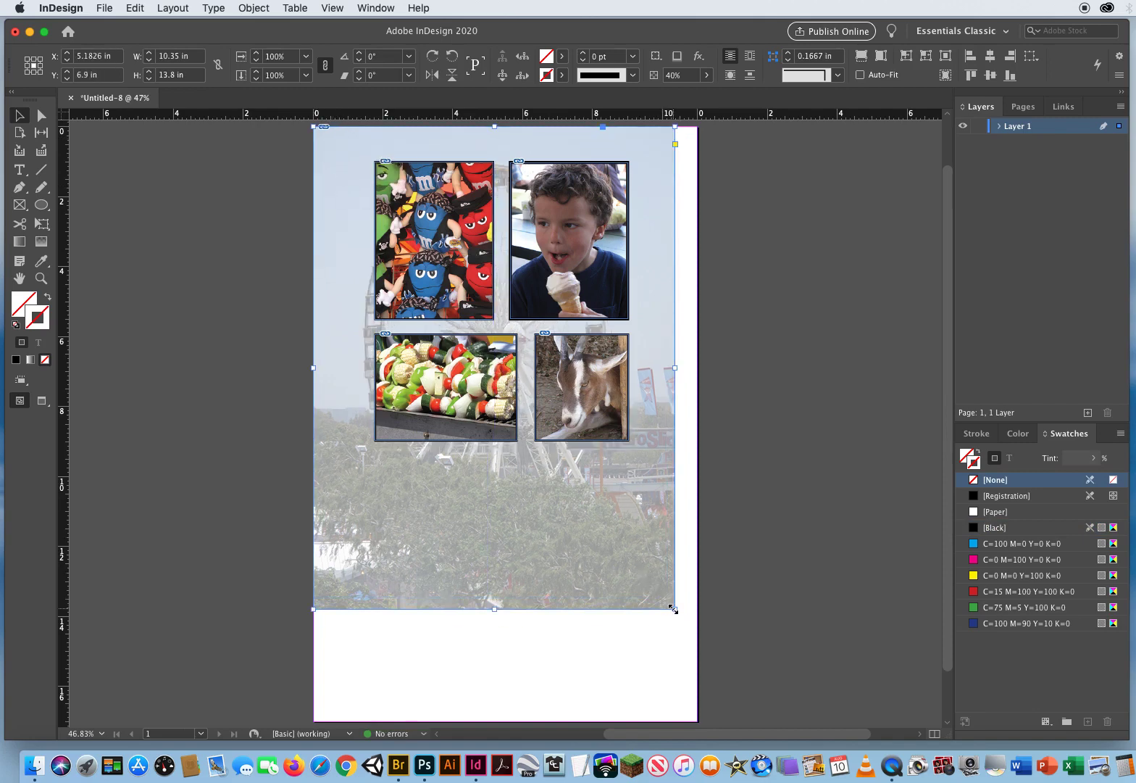
drag(674, 609, 760, 692)
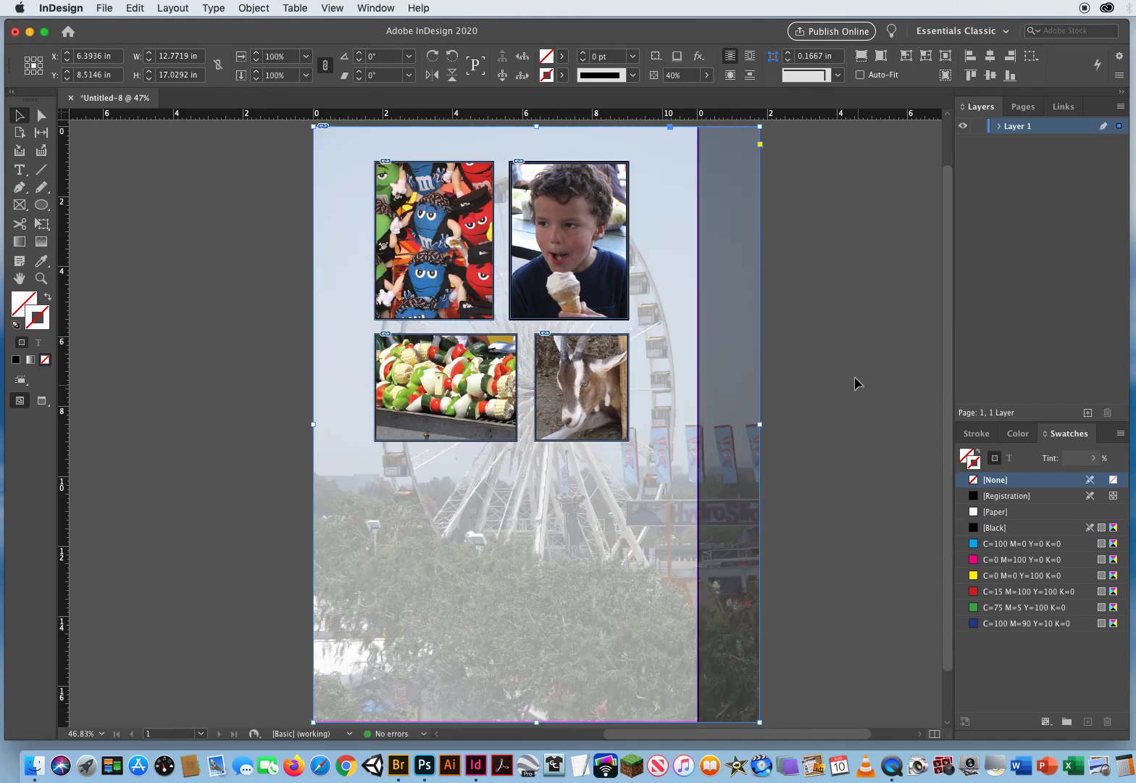
drag(760, 425, 697, 426)
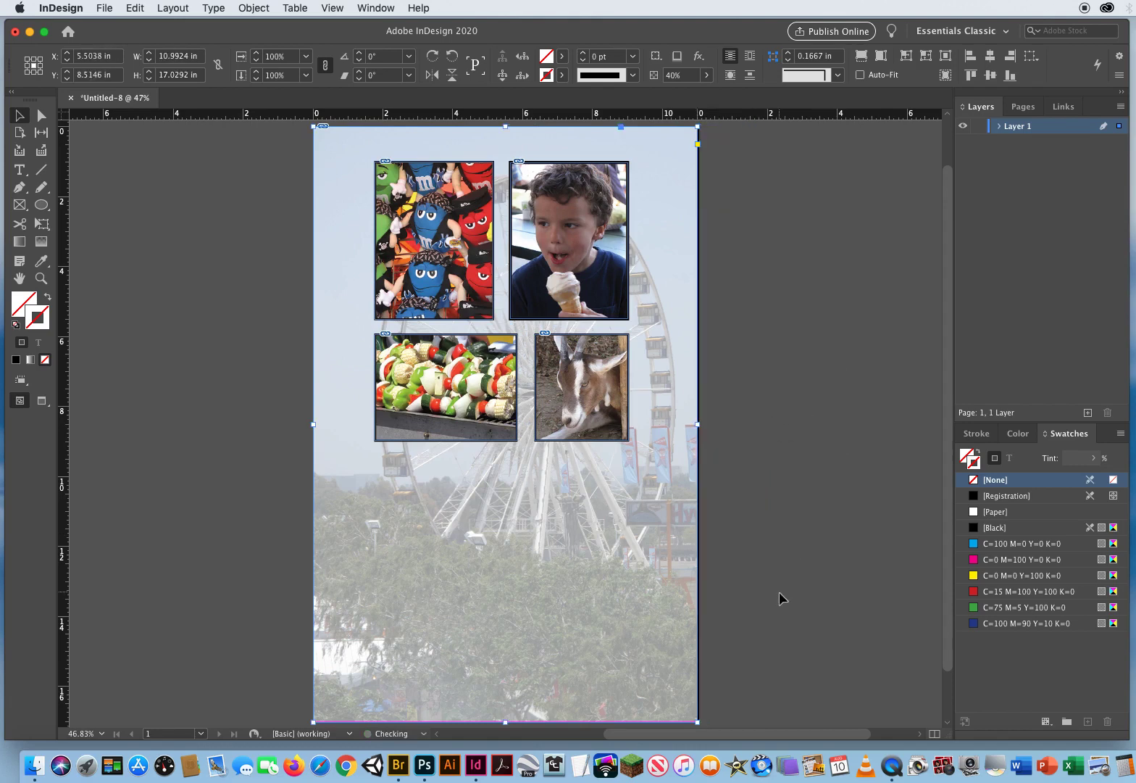
click(779, 592)
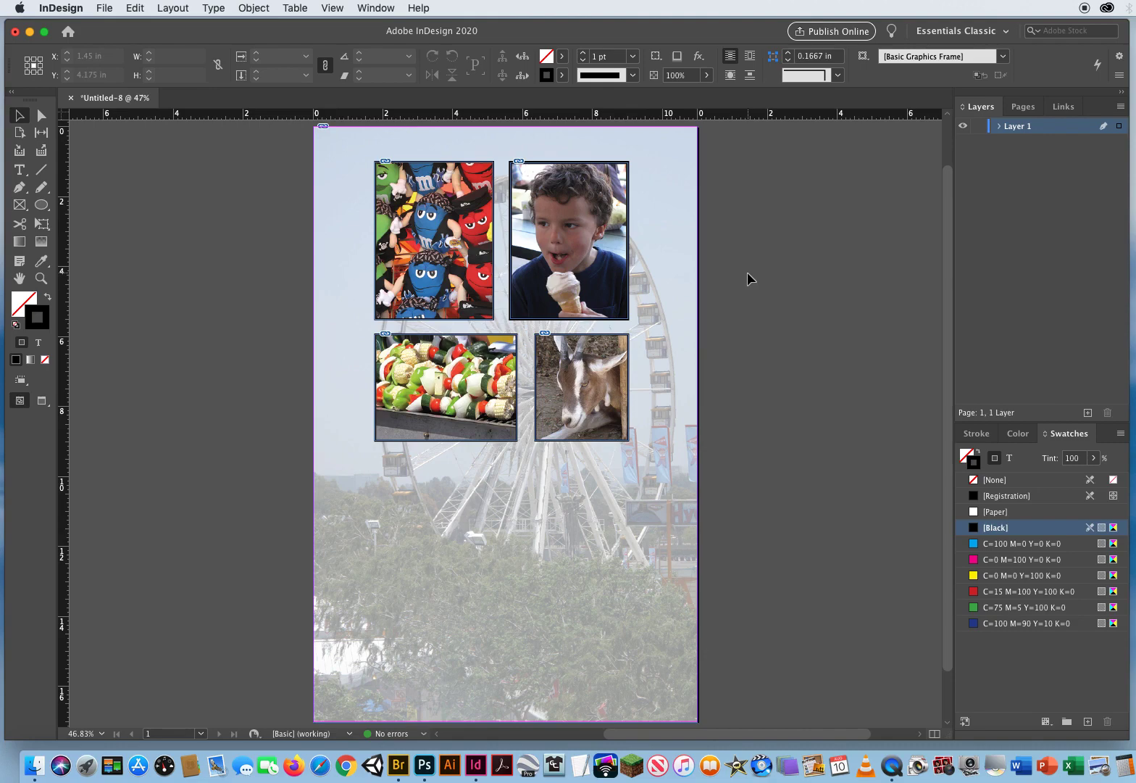
drag(652, 249, 380, 355)
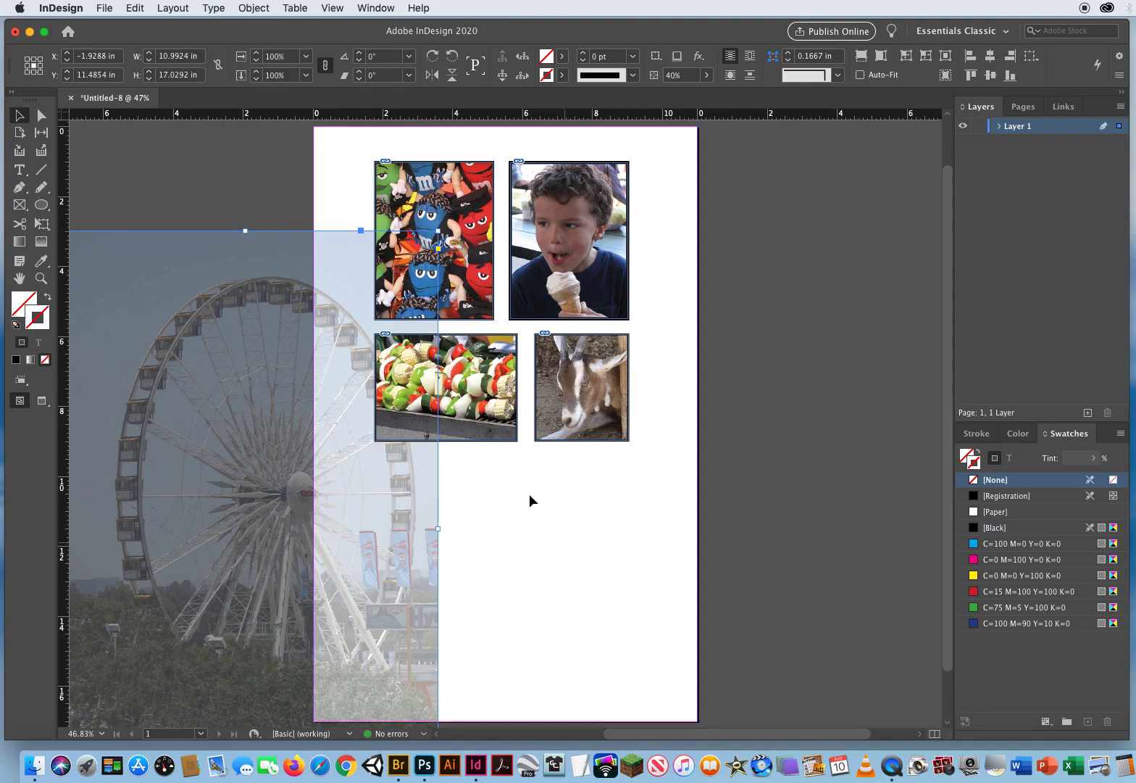
click(134, 8)
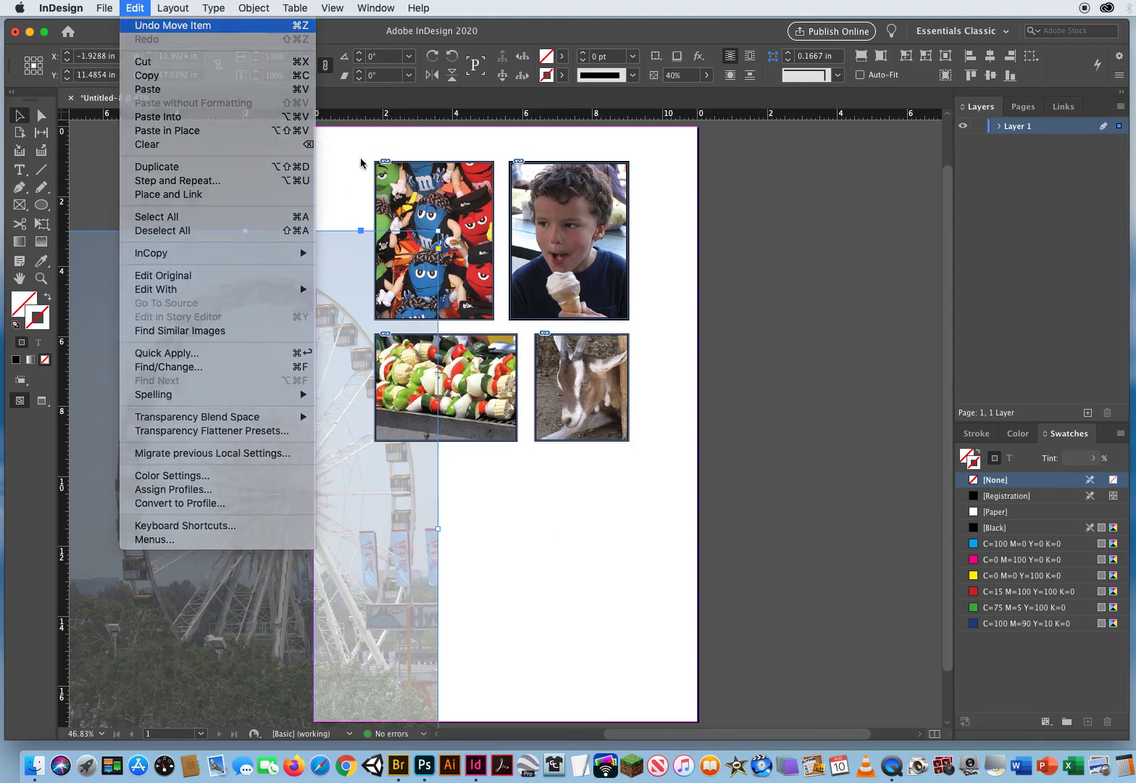
click(143, 22)
click(771, 322)
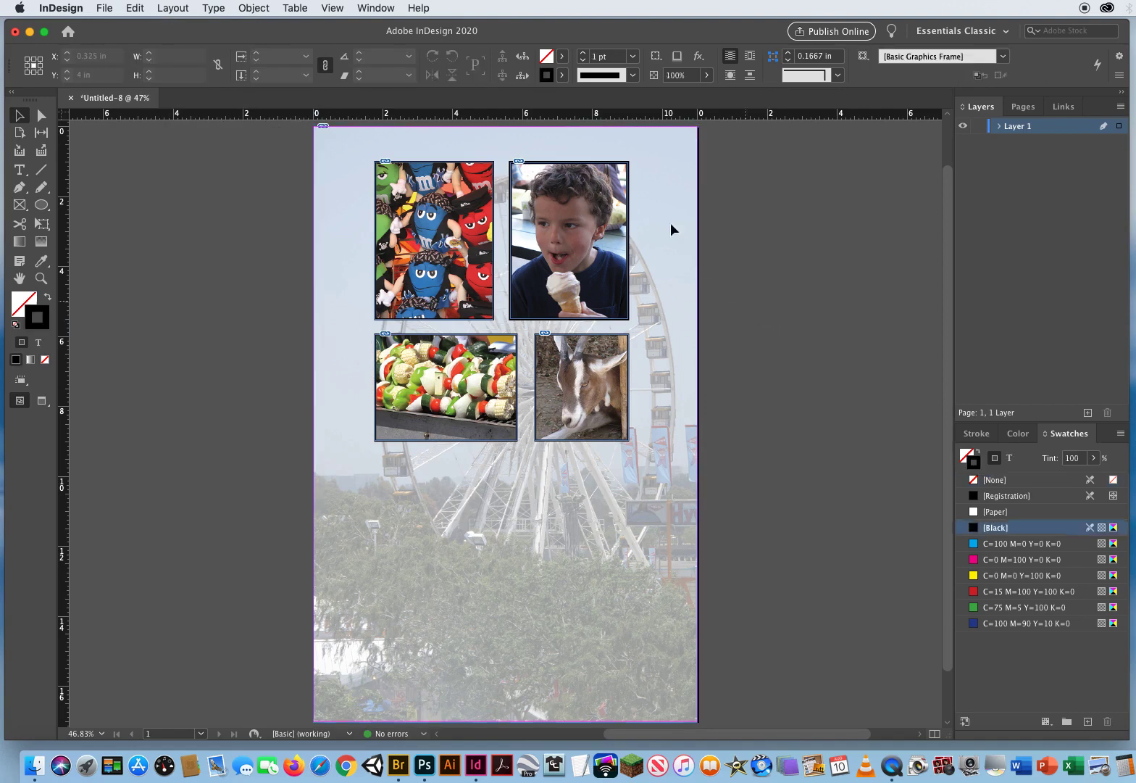
Select the four small framed images on the upper page, group them and deselect the group
click(591, 195)
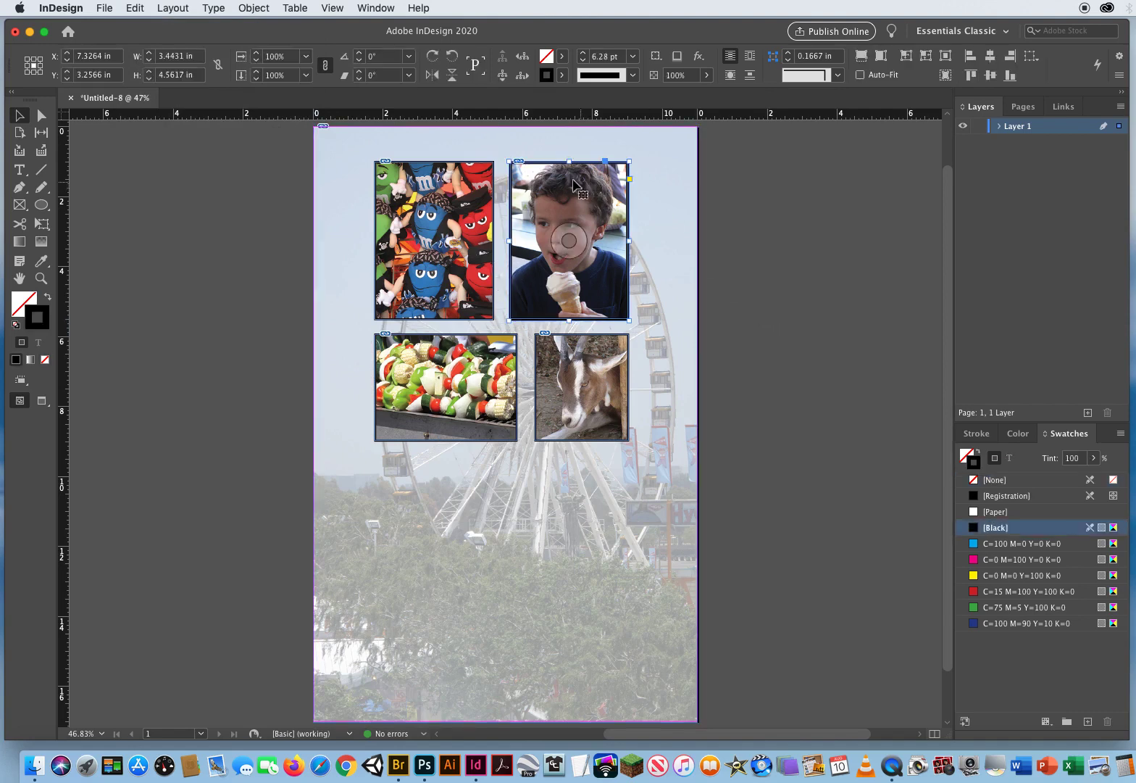
shift+click(466, 195)
shift+click(493, 357)
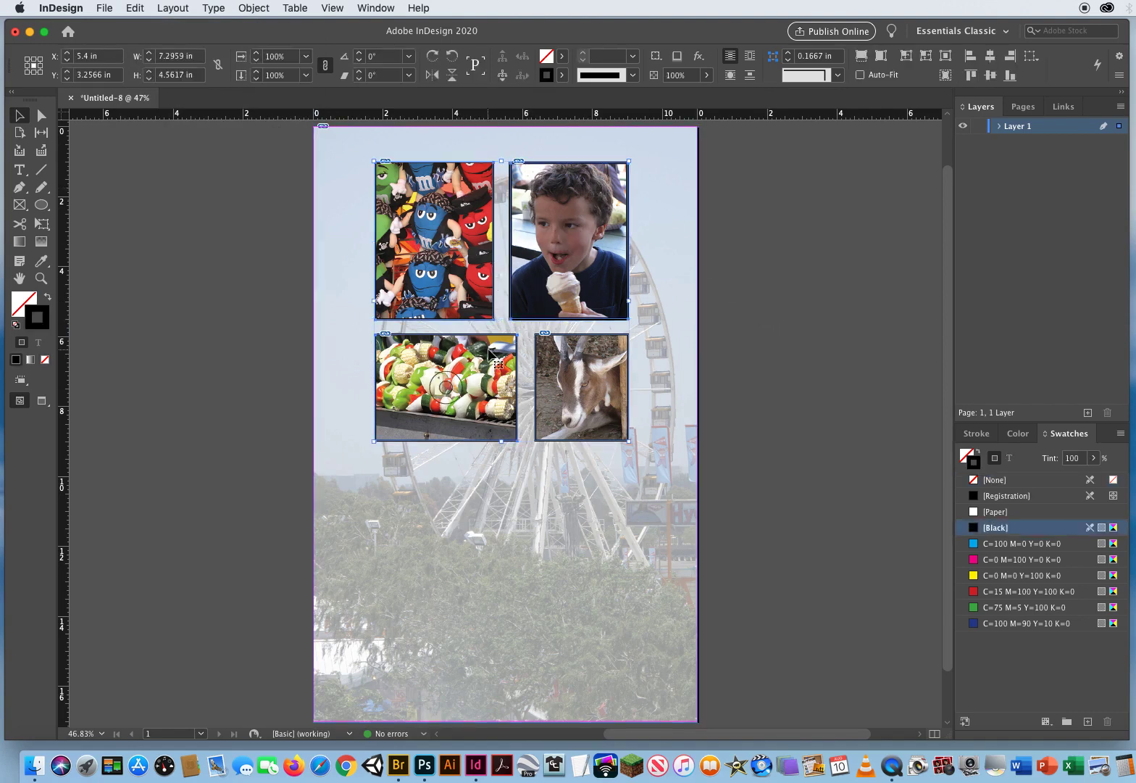
shift+click(594, 353)
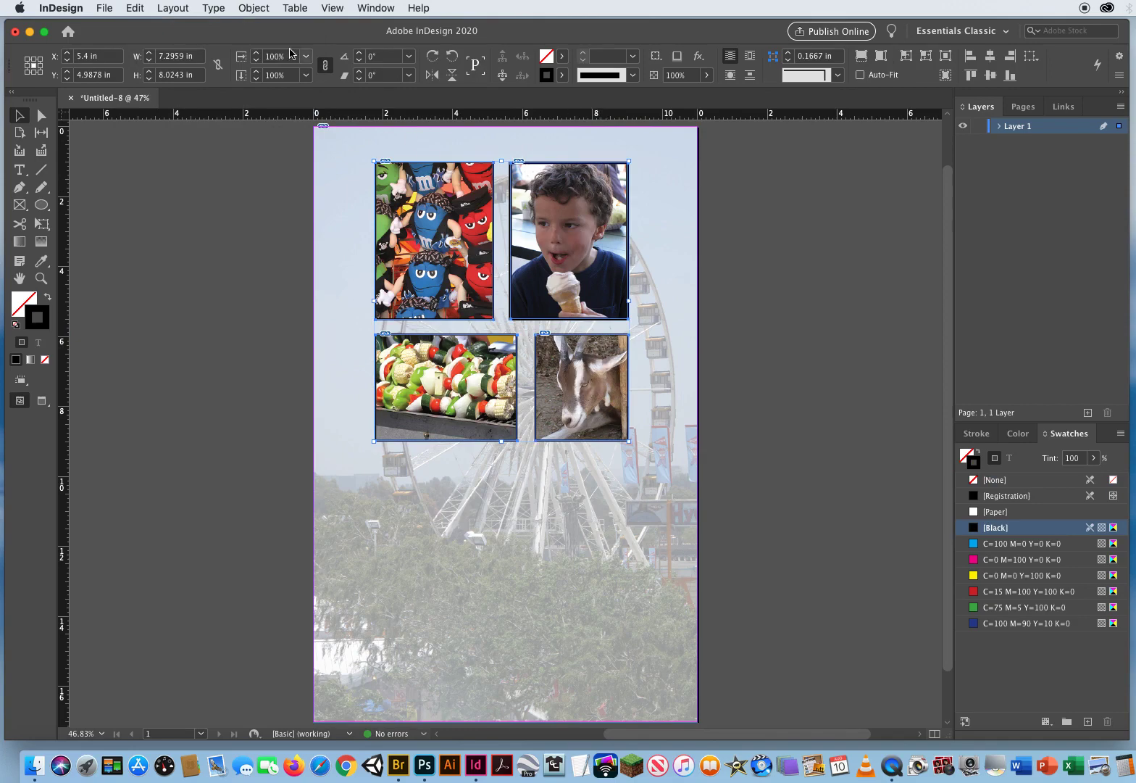
click(253, 8)
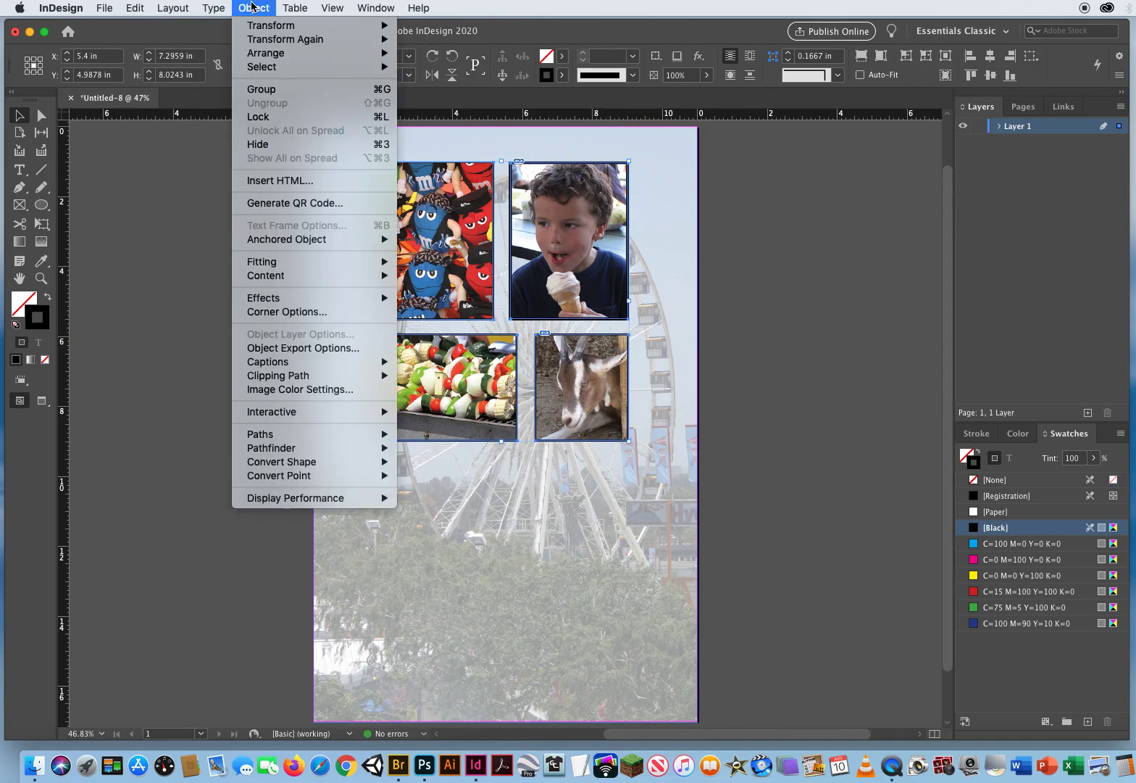
click(259, 89)
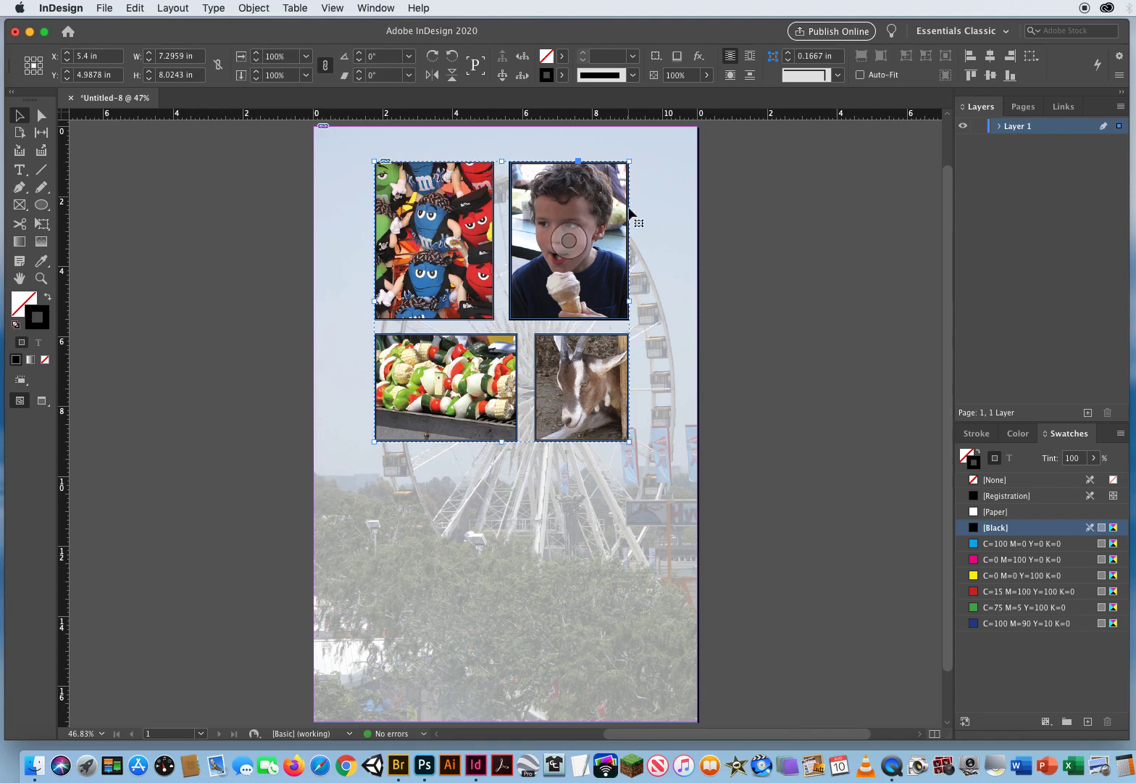
click(797, 265)
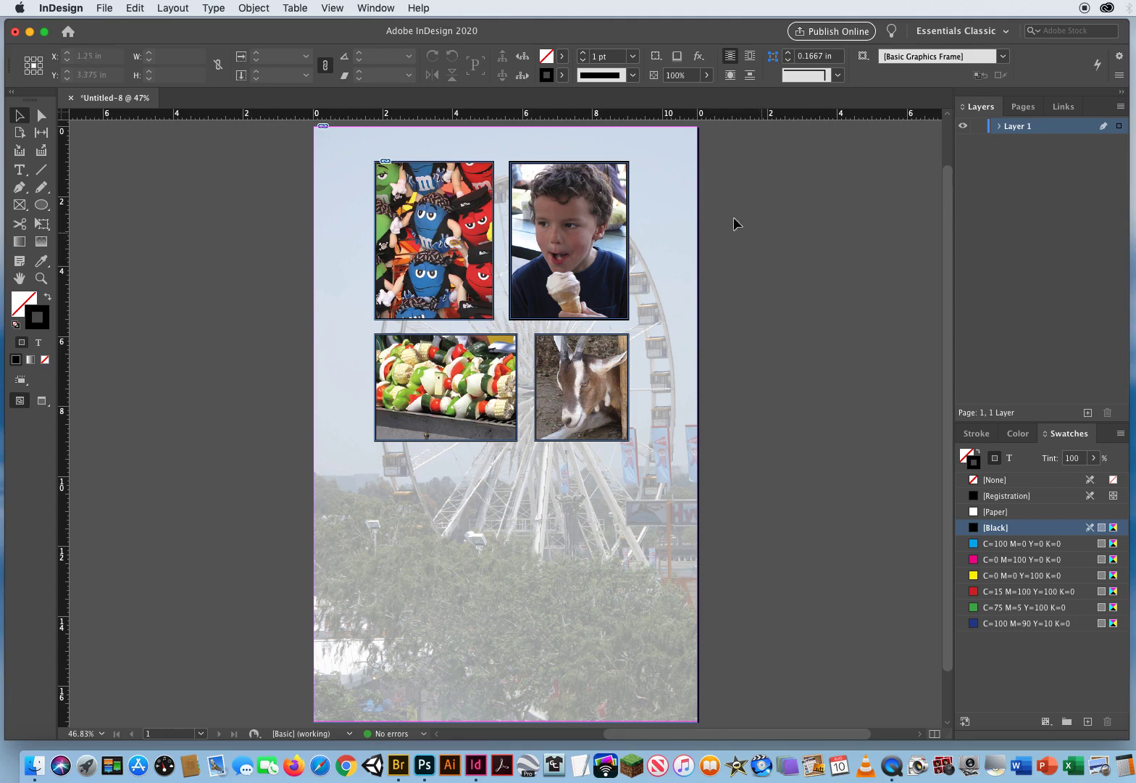
Move the image group onto the lower part of the page and back up to about X 5.5 in, Y 5.21 in
click(607, 213)
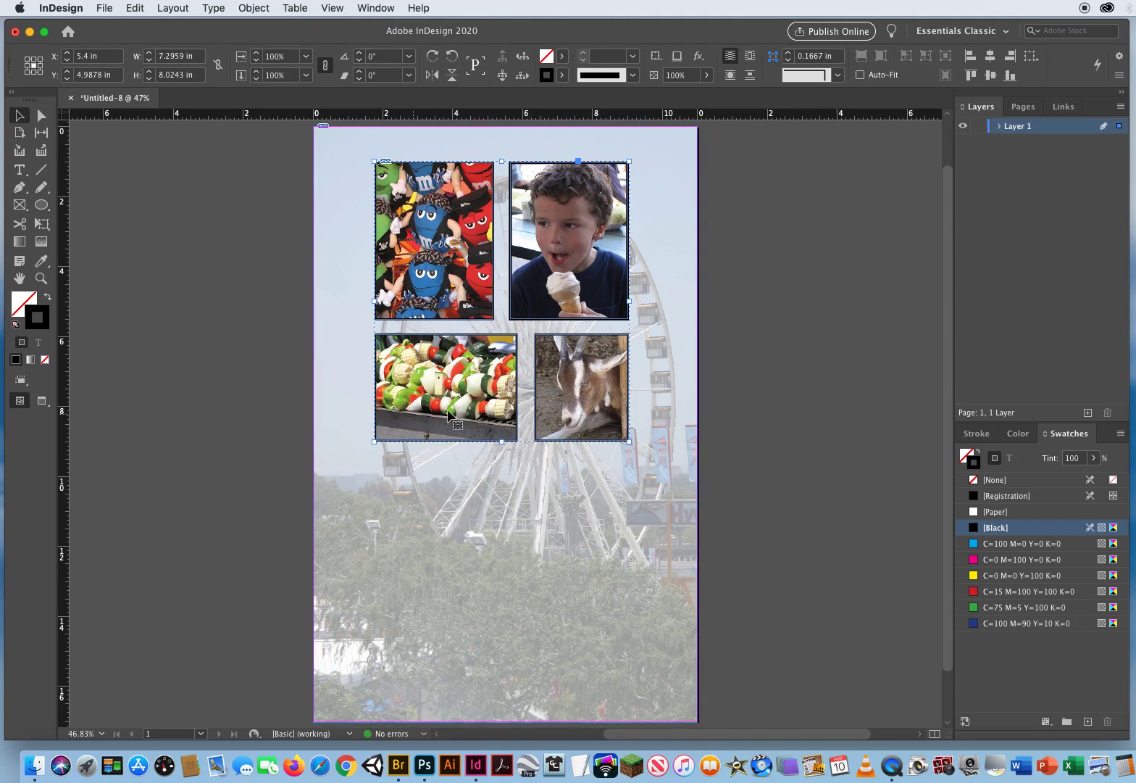
drag(540, 205, 538, 444)
click(772, 429)
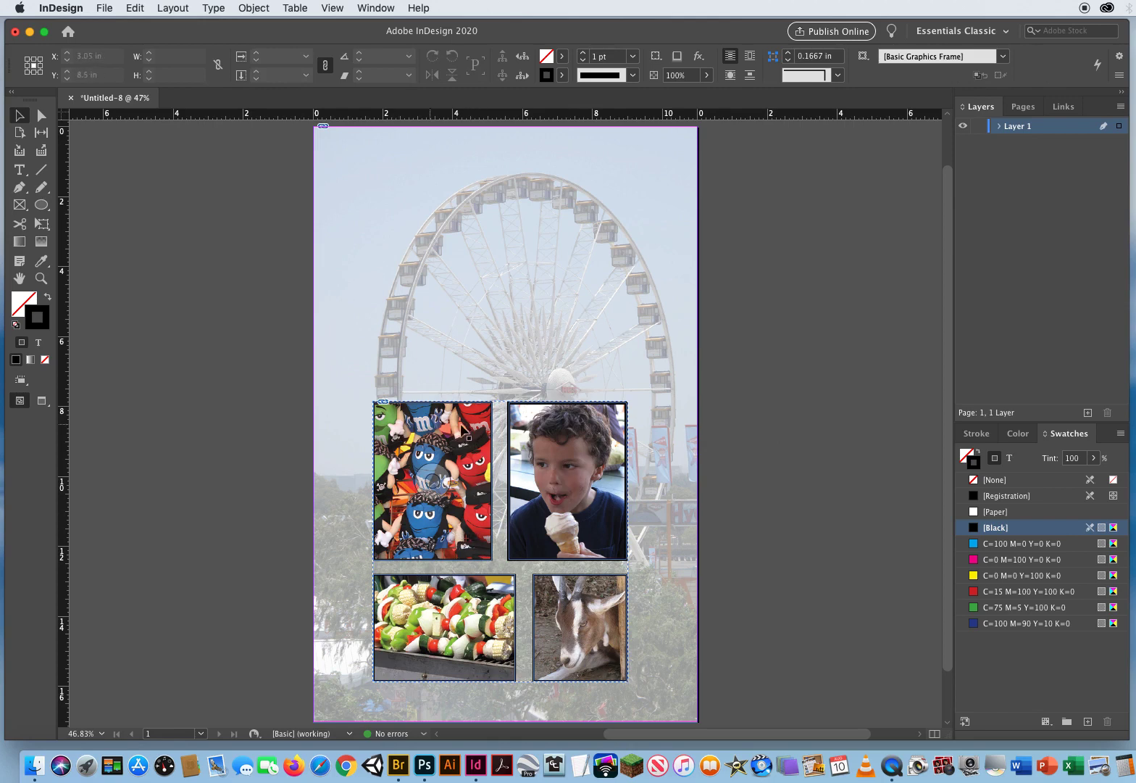
click(479, 600)
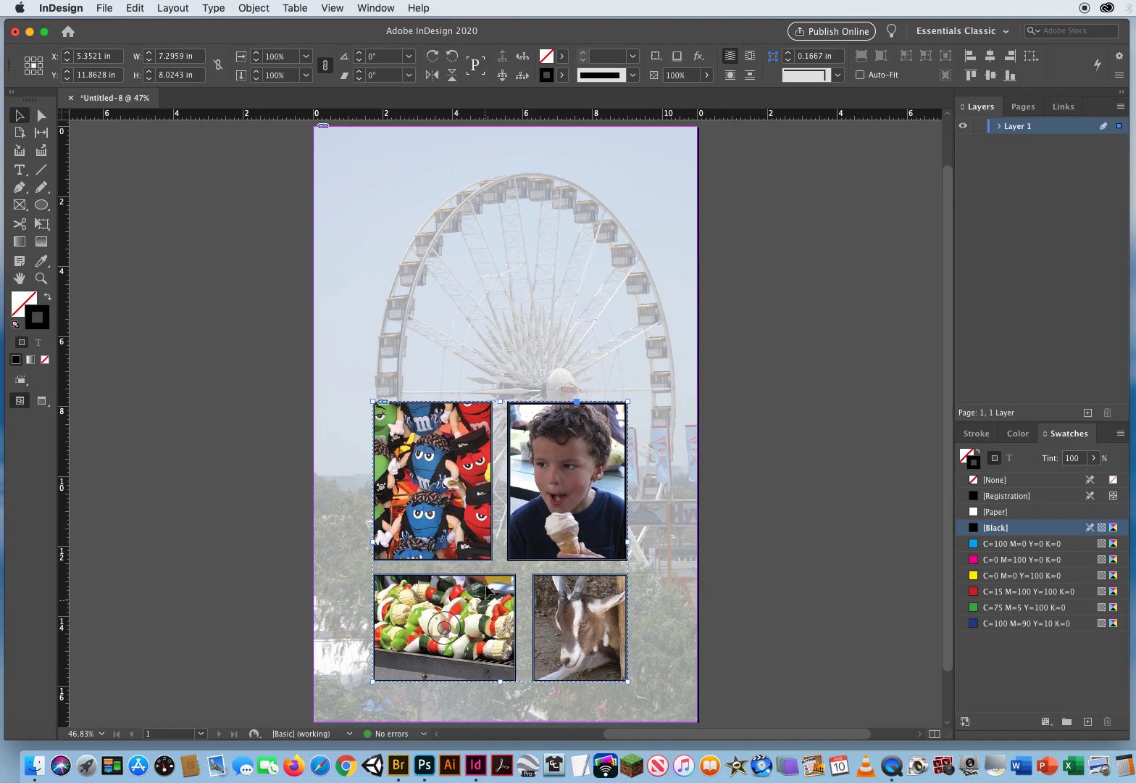
drag(488, 603, 494, 371)
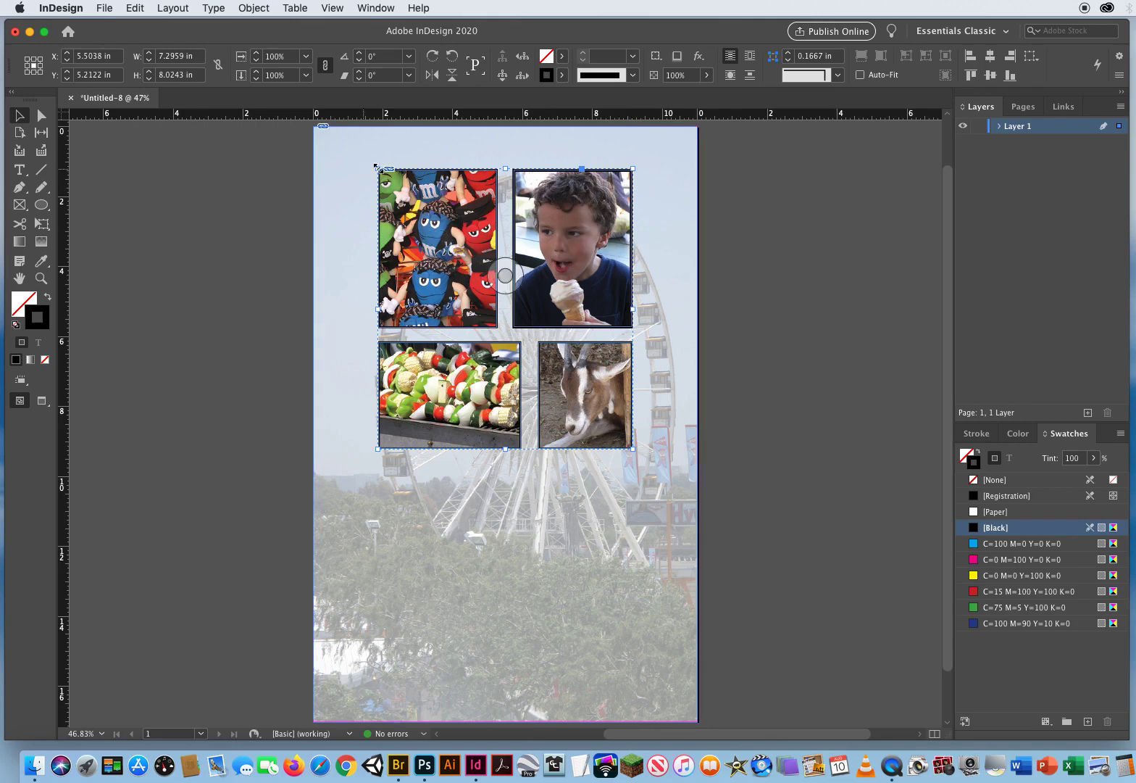
Try to select the boy picture on its own within the group using the Selection tool
super+click(605, 202)
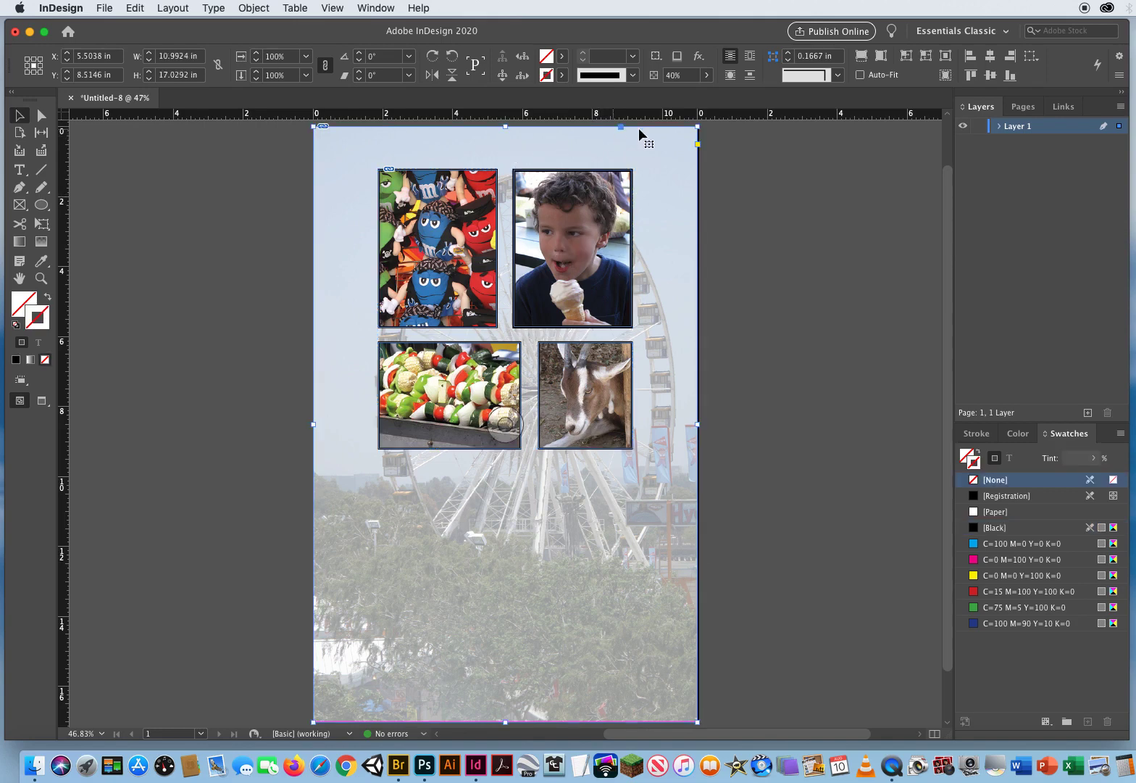
click(777, 278)
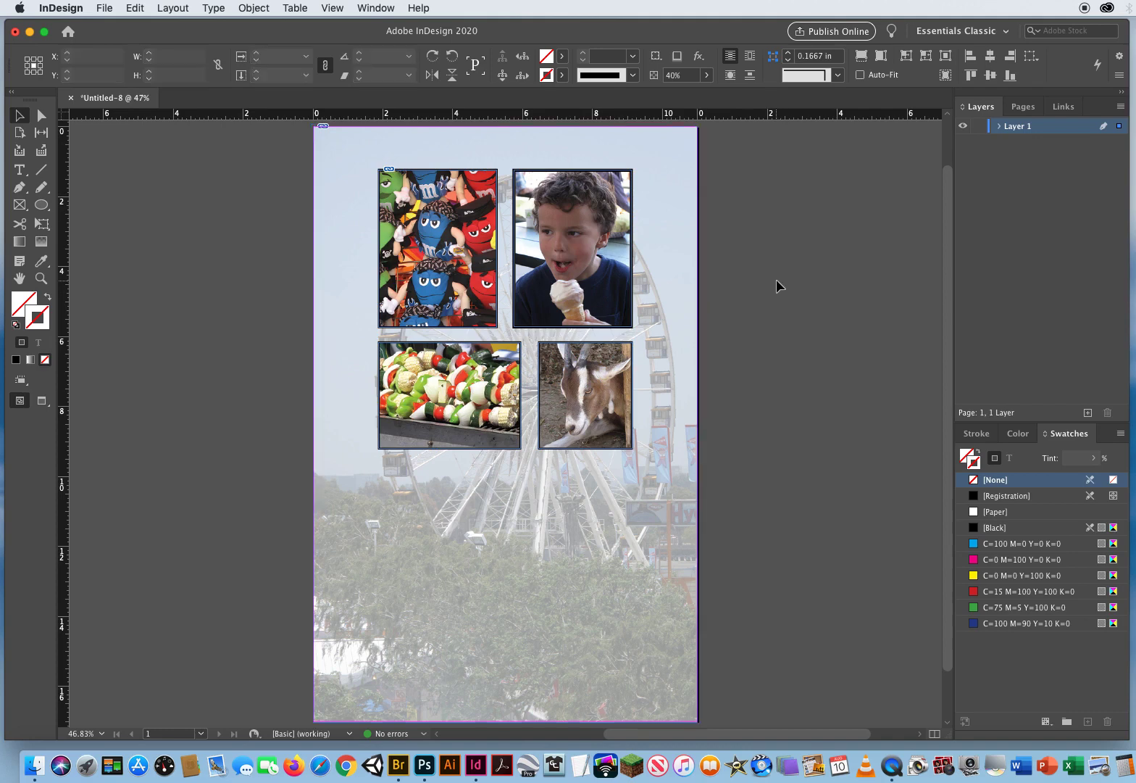
click(573, 210)
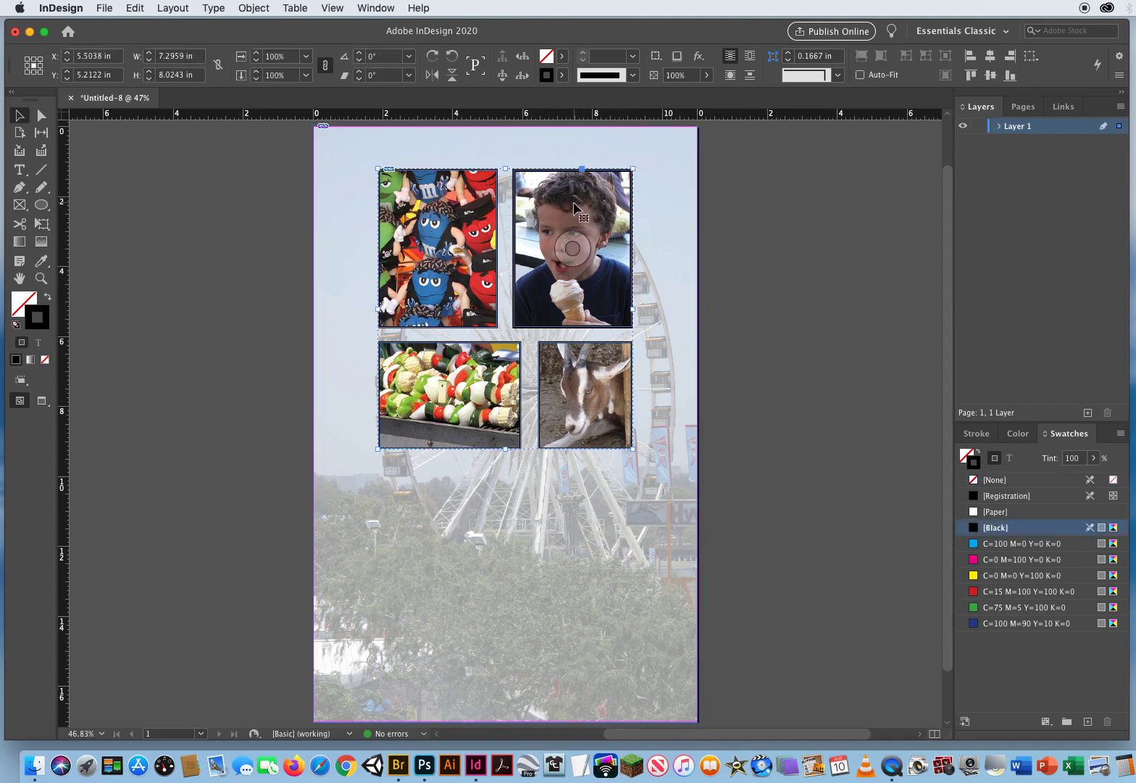
click(573, 210)
super+click(588, 207)
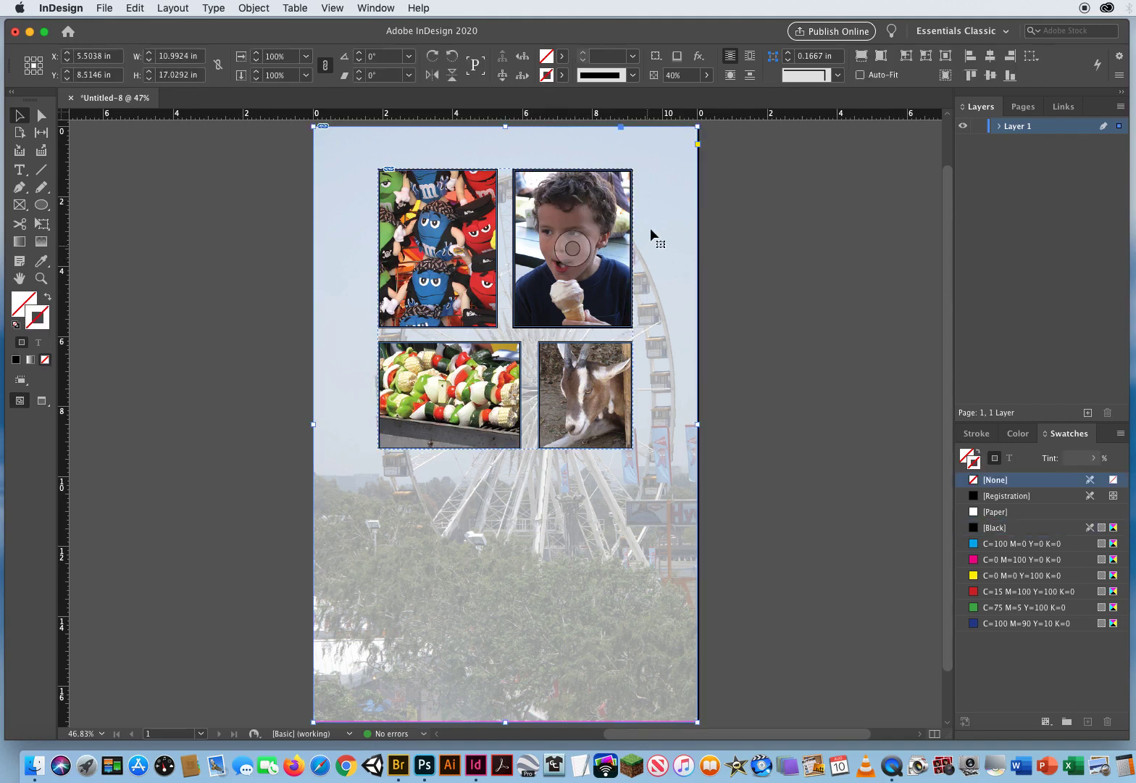
click(597, 196)
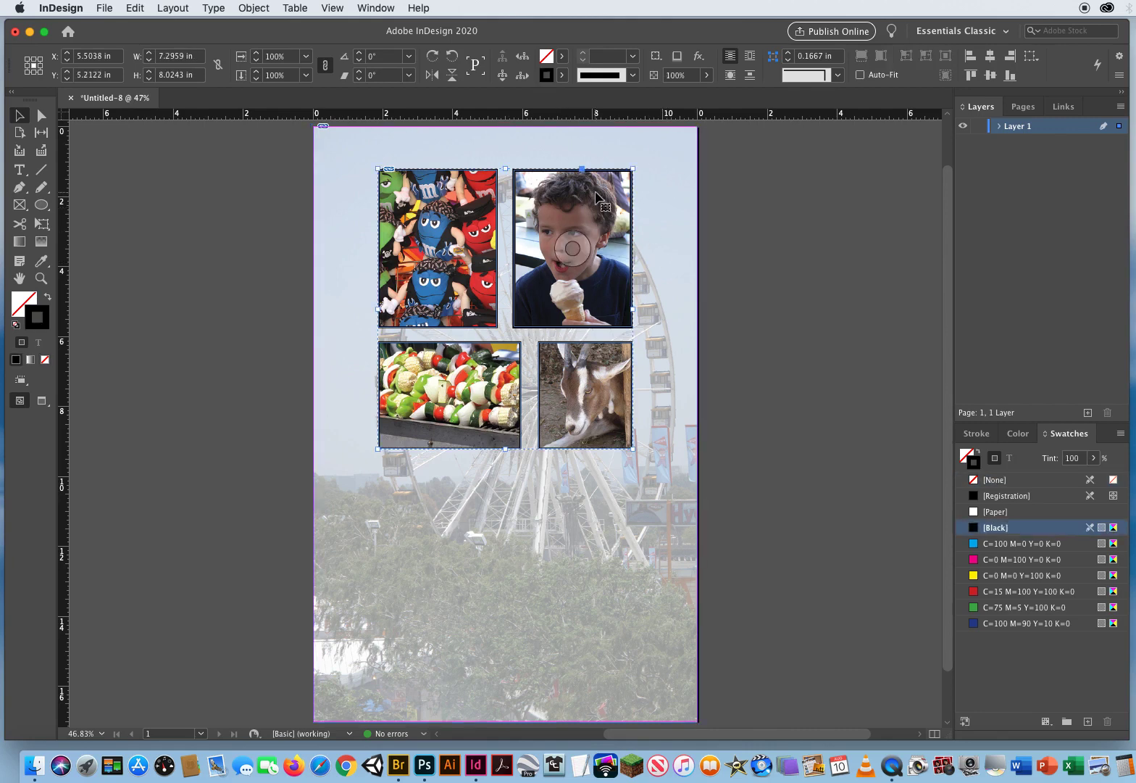
Select the boy picture inside its frame with the Direct Selection tool while it stays grouped, and deselect it
click(41, 115)
click(175, 312)
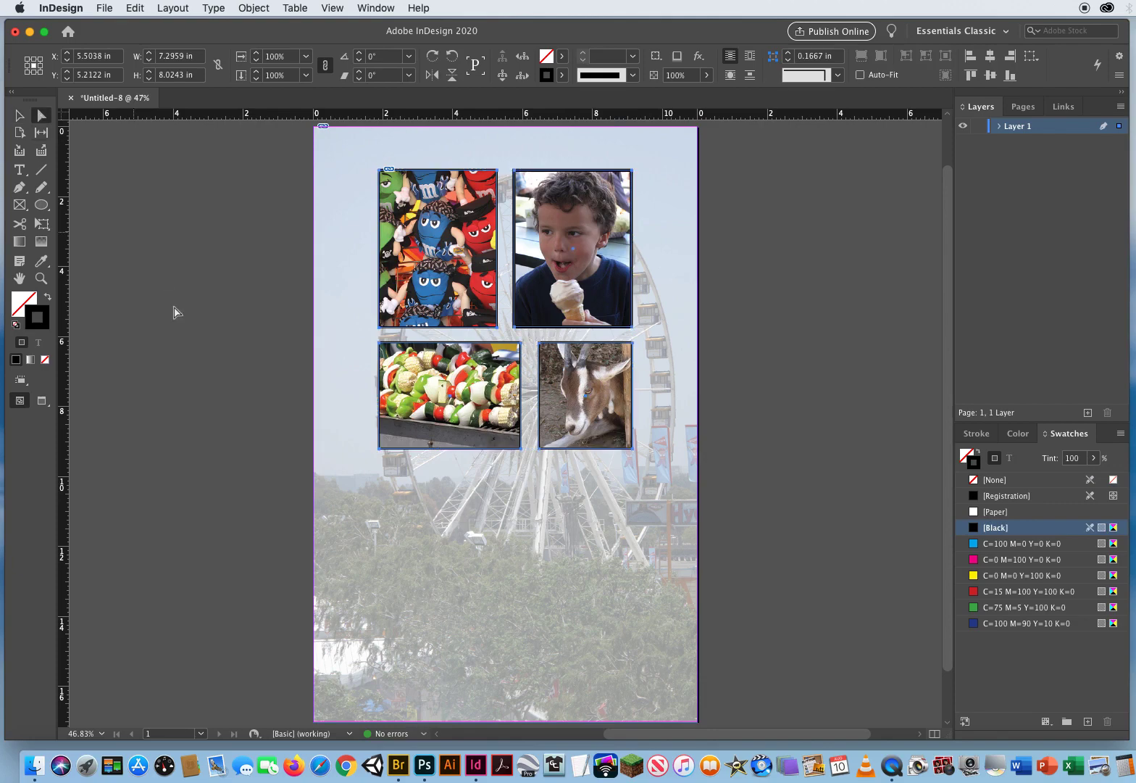
click(590, 211)
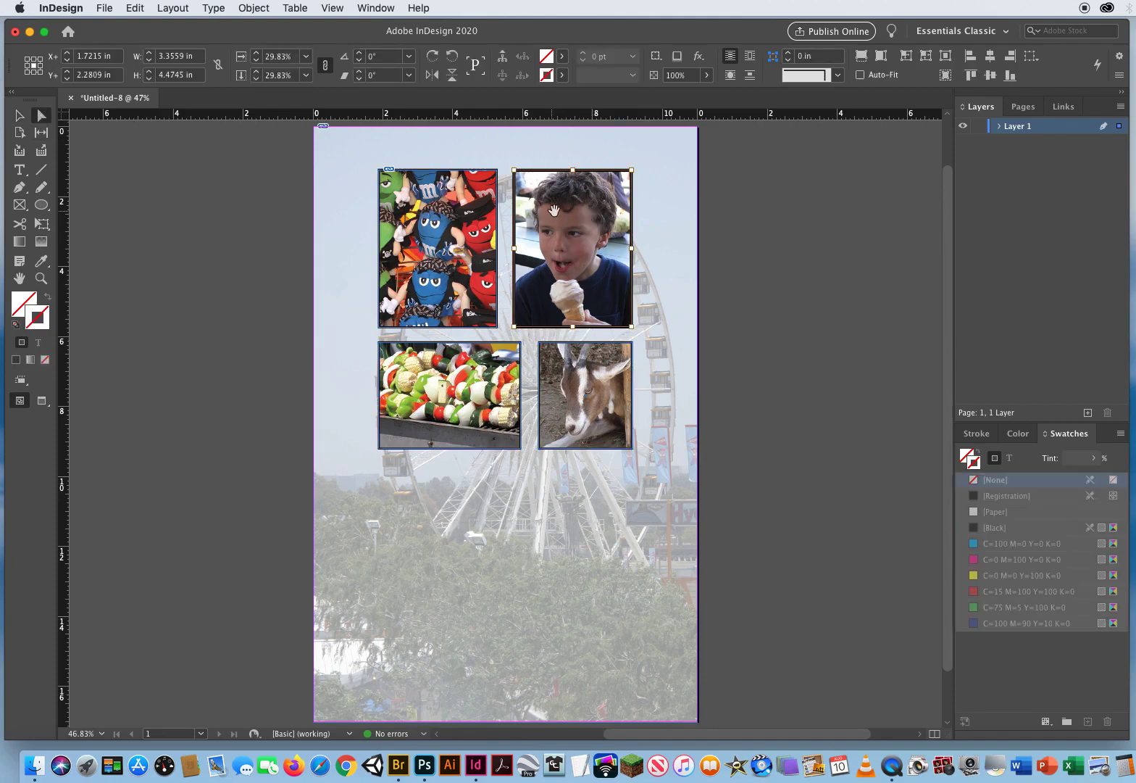
click(175, 272)
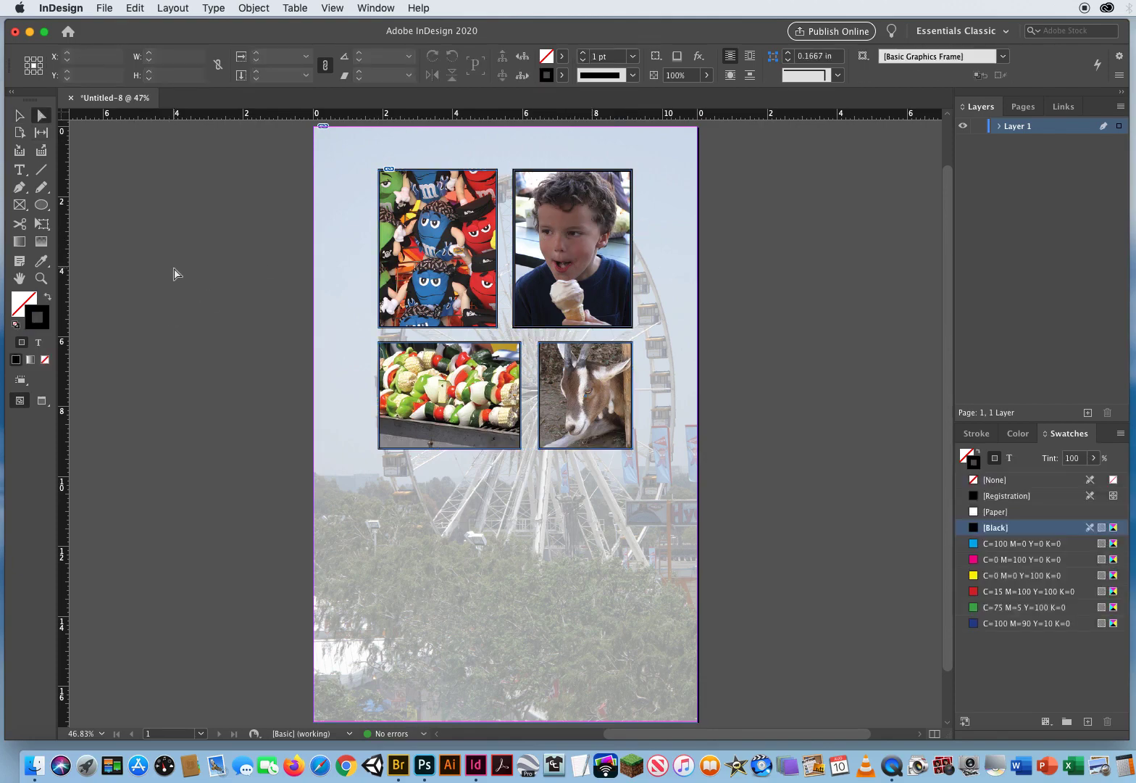
Switch back to the Selection tool, ungroup the four small images and deselect them
key(v)
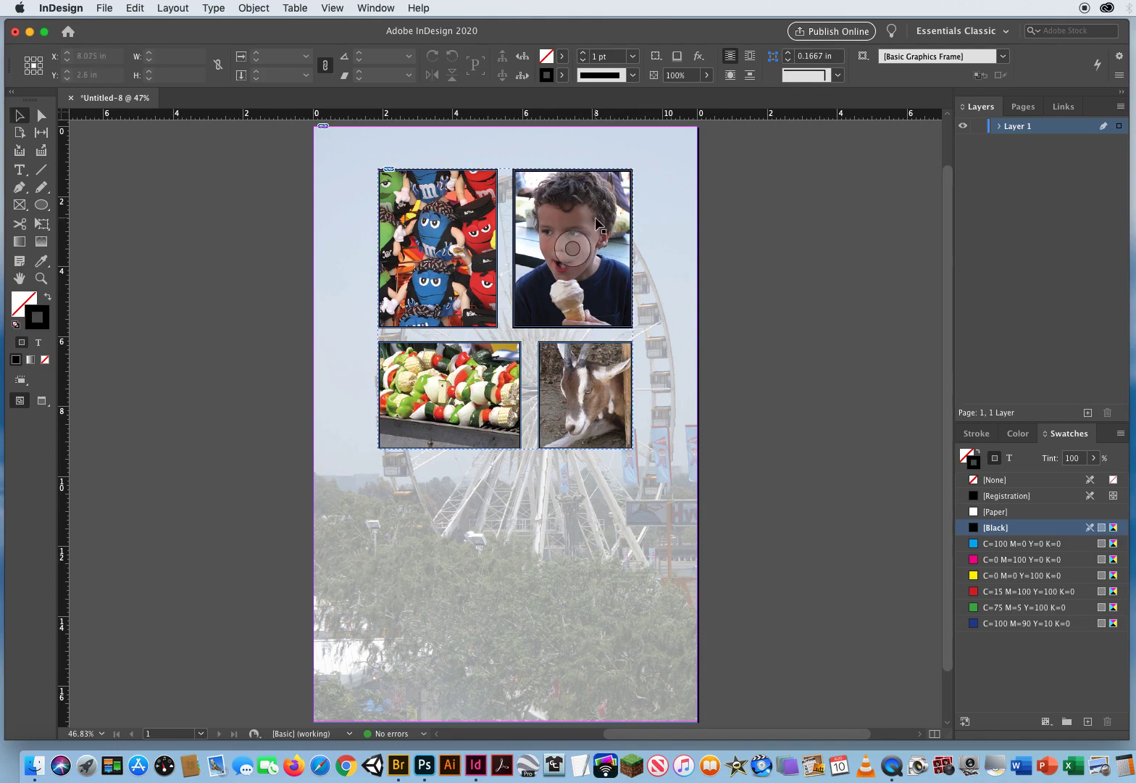
click(593, 236)
click(254, 8)
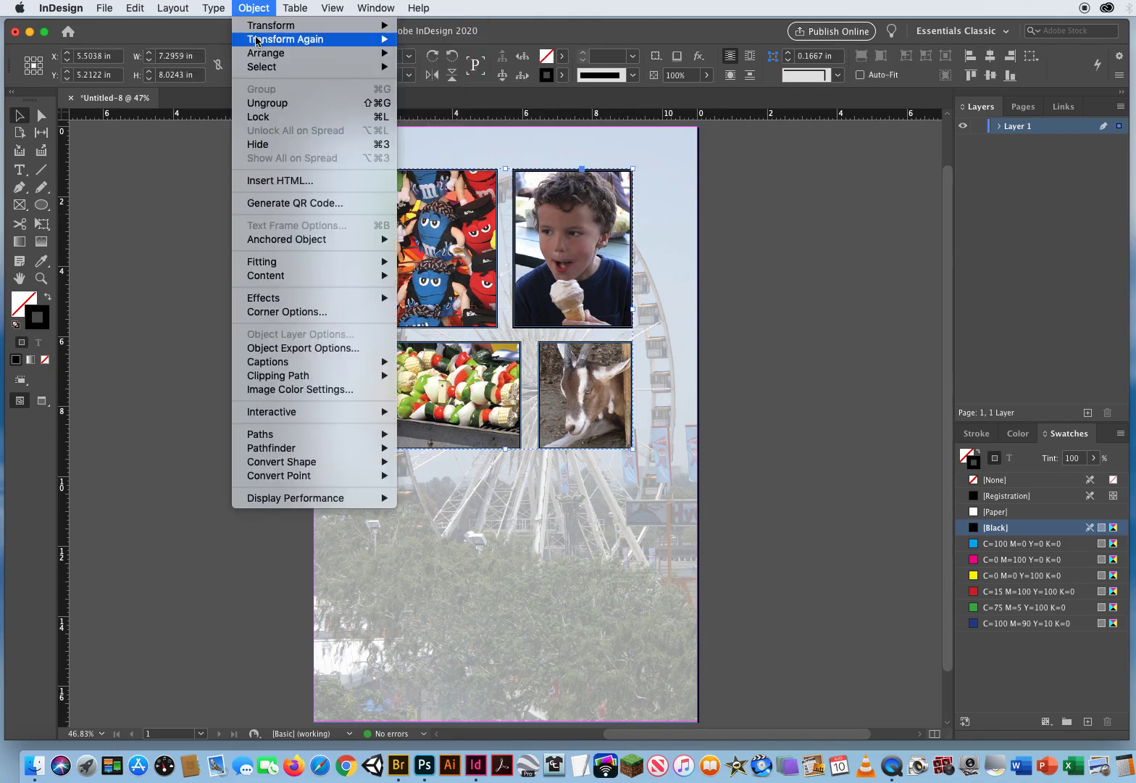
click(257, 103)
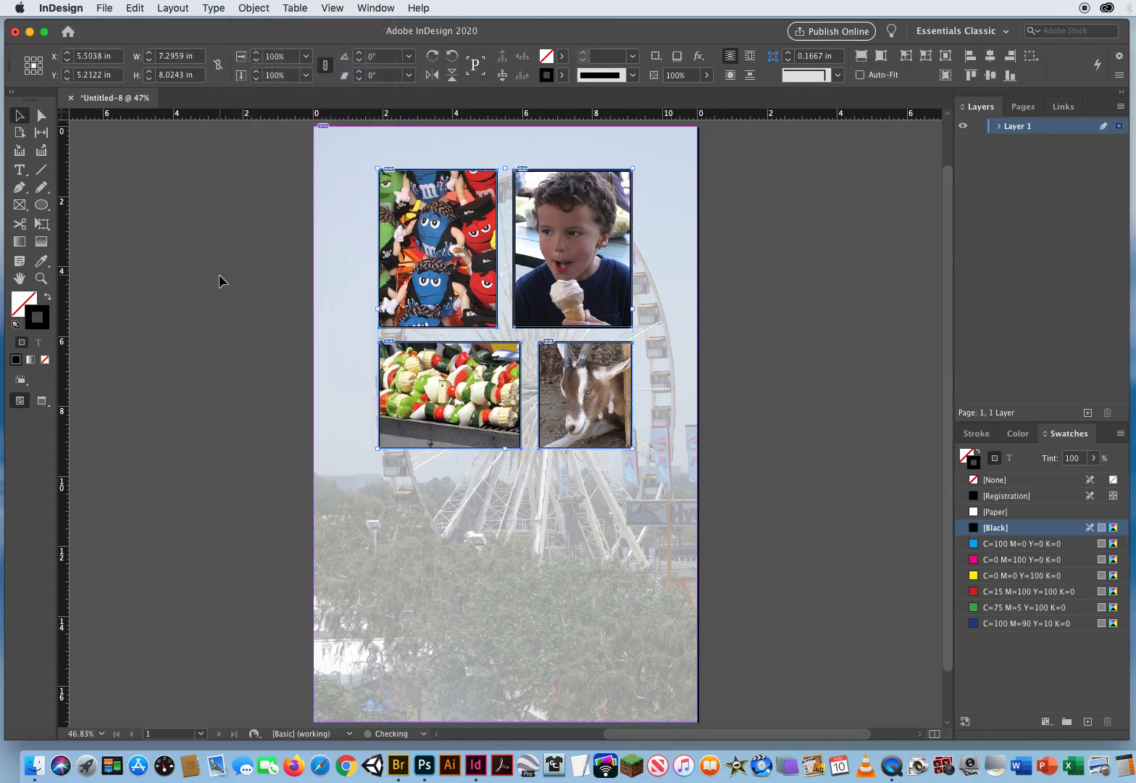
click(221, 279)
Round all four corners of the boy picture's frame using its live corner handle
click(601, 216)
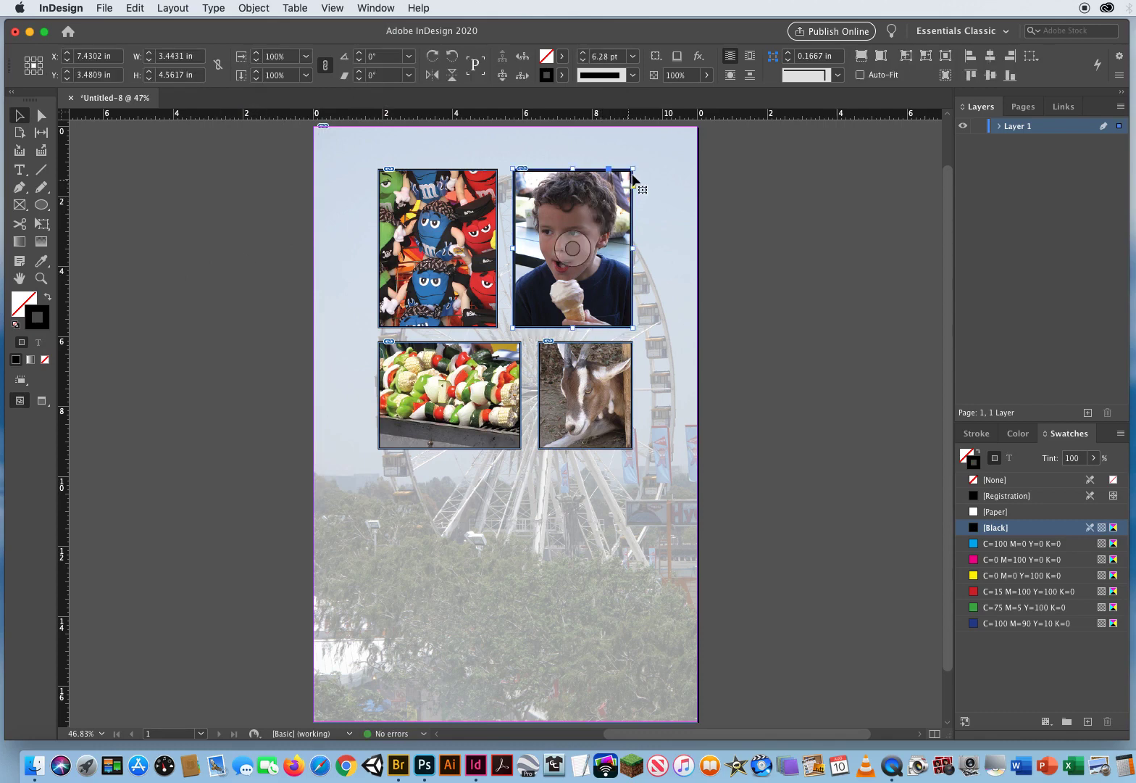
click(634, 187)
drag(629, 170, 601, 169)
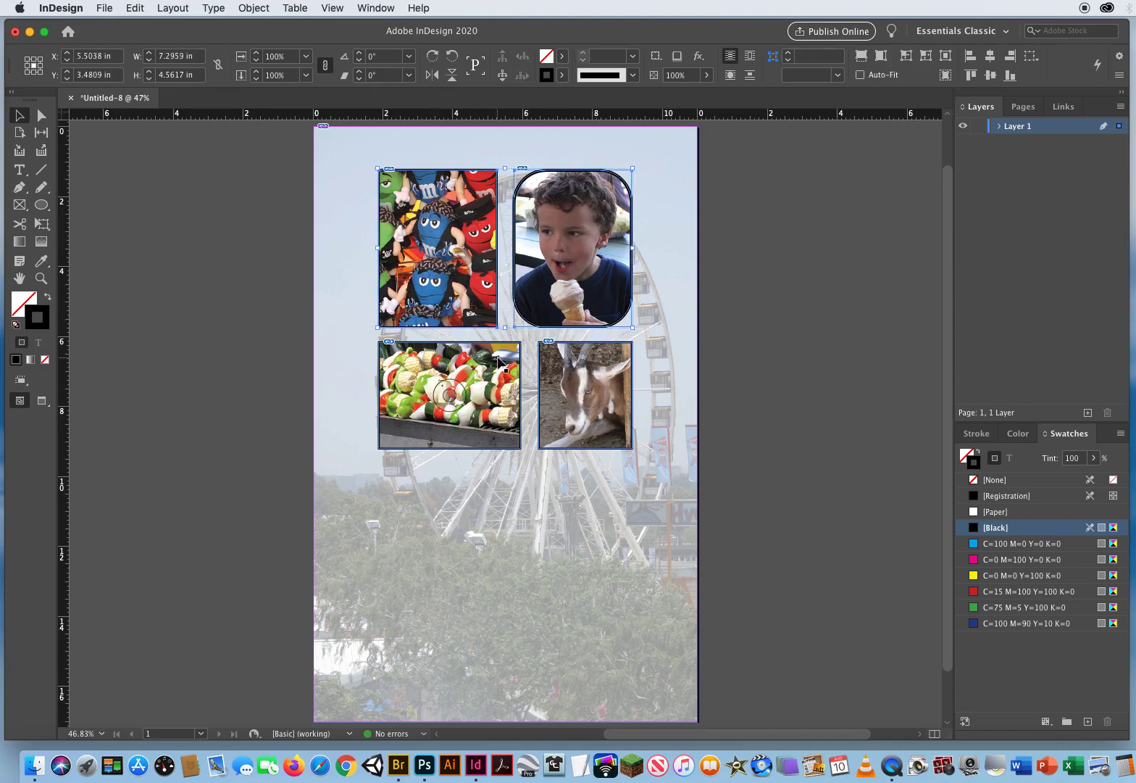
Select the four small images, group them again and deselect the group
key(super+a)
click(253, 8)
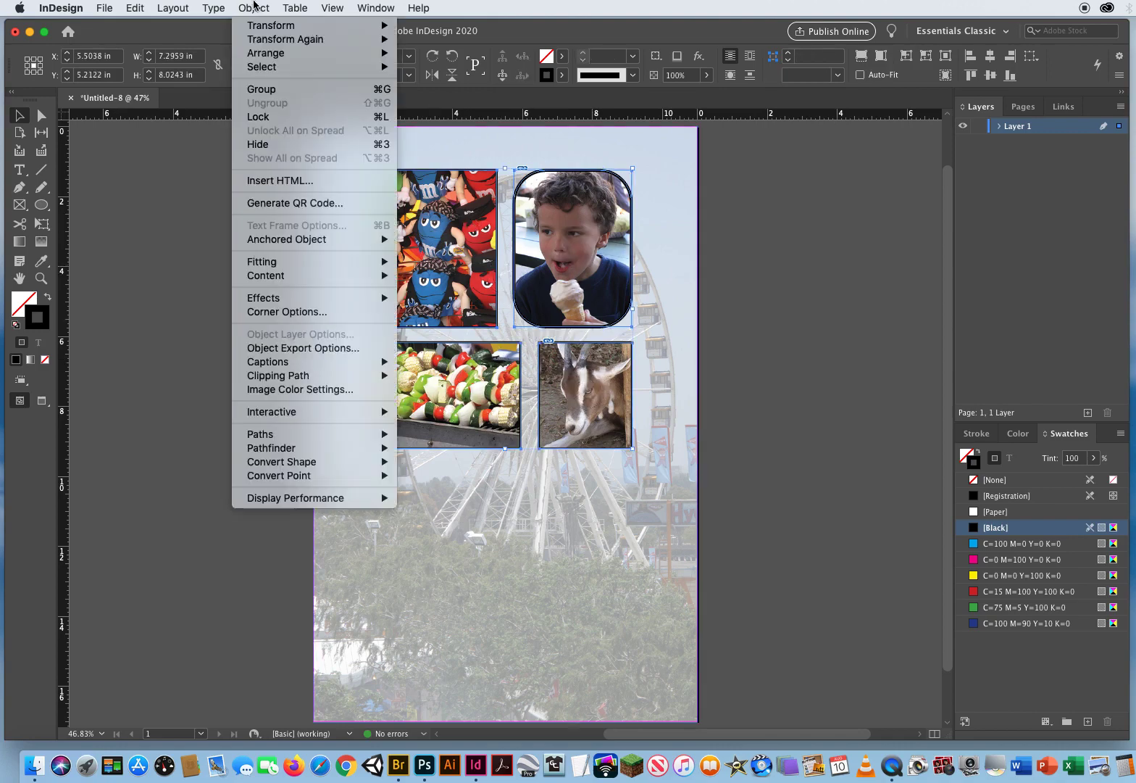
click(263, 87)
click(255, 381)
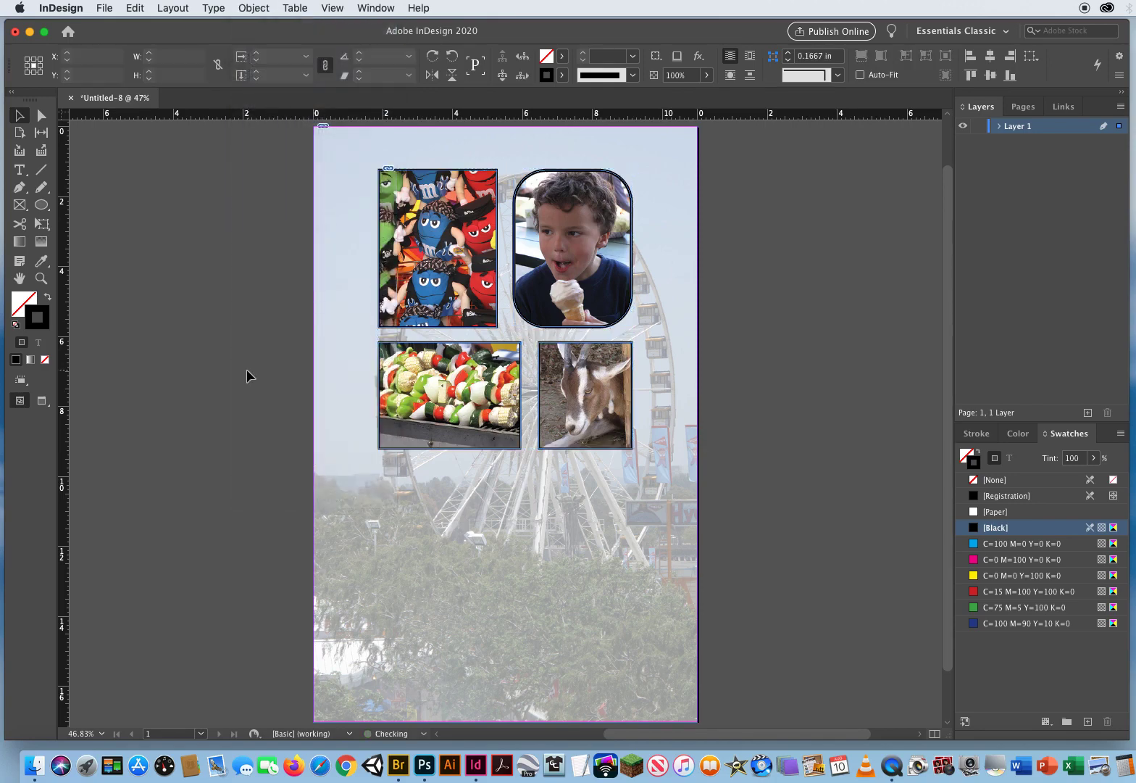
Move the image group around the page and leave it on the lower half at about X 5.87 in, Y 10.26 in
drag(418, 203, 382, 402)
drag(511, 480, 618, 313)
drag(558, 391, 517, 565)
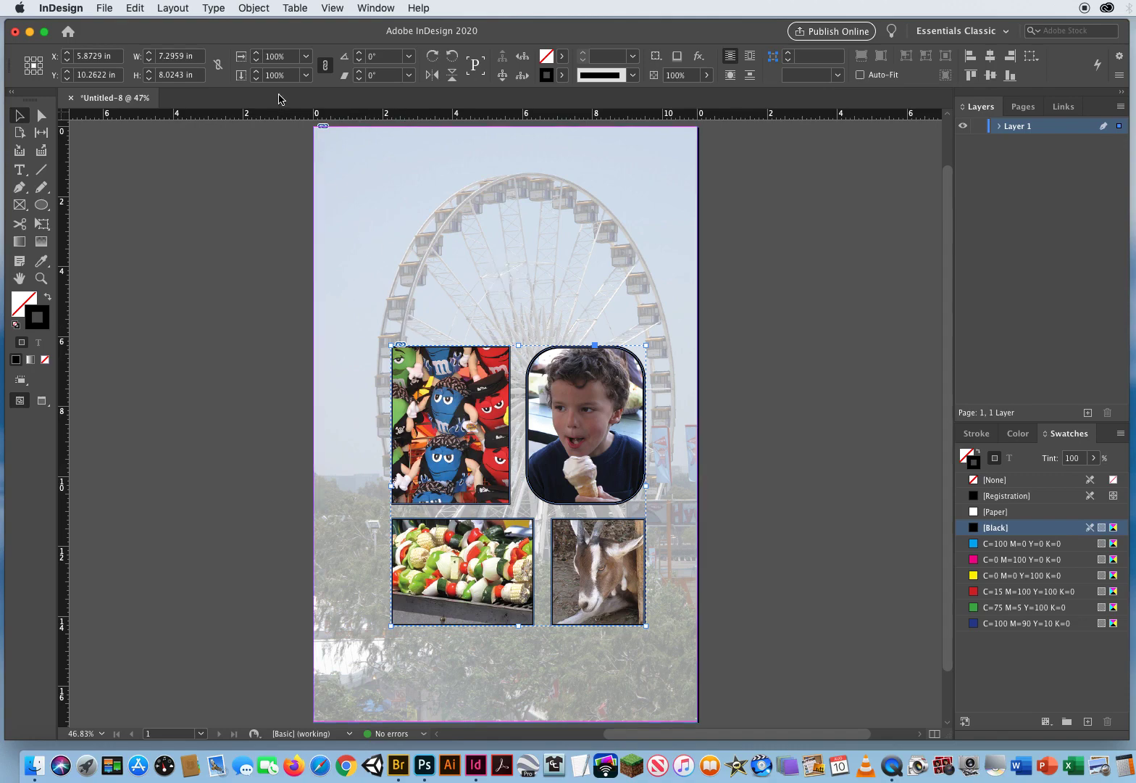
Use linked Corner Options to give every frame in the group Rounded corners of 0.75 in, and deselect the group
click(251, 7)
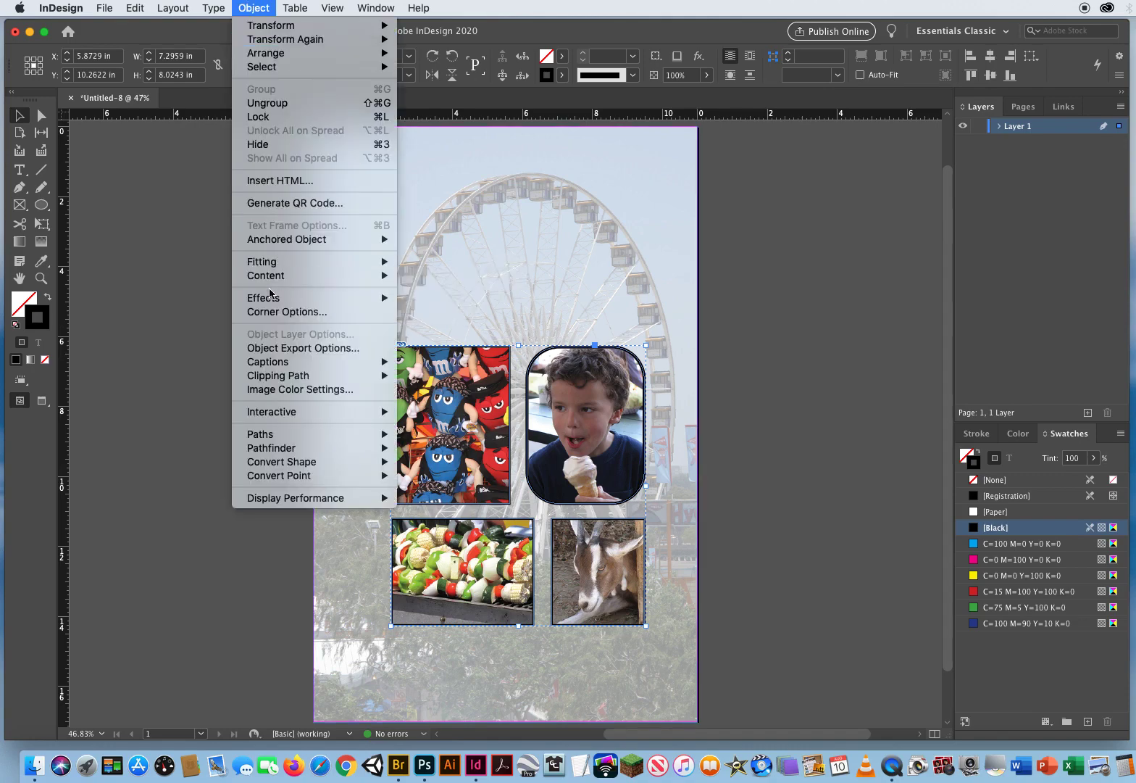
click(268, 313)
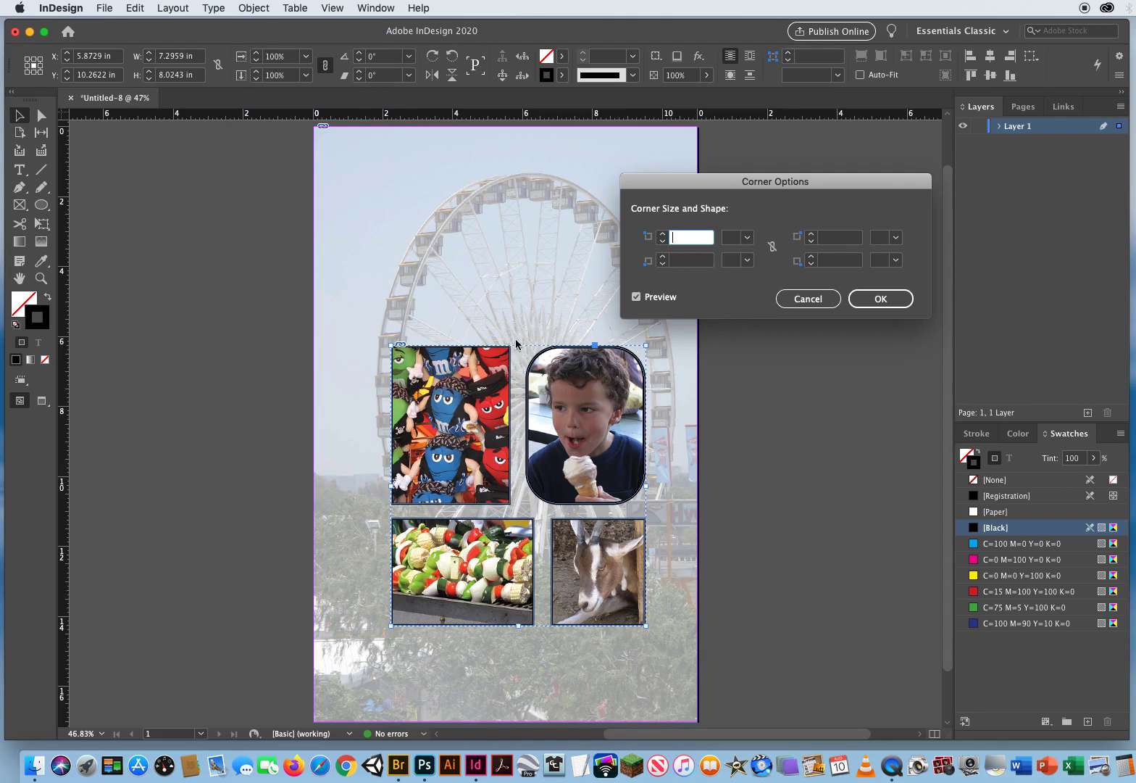
click(773, 247)
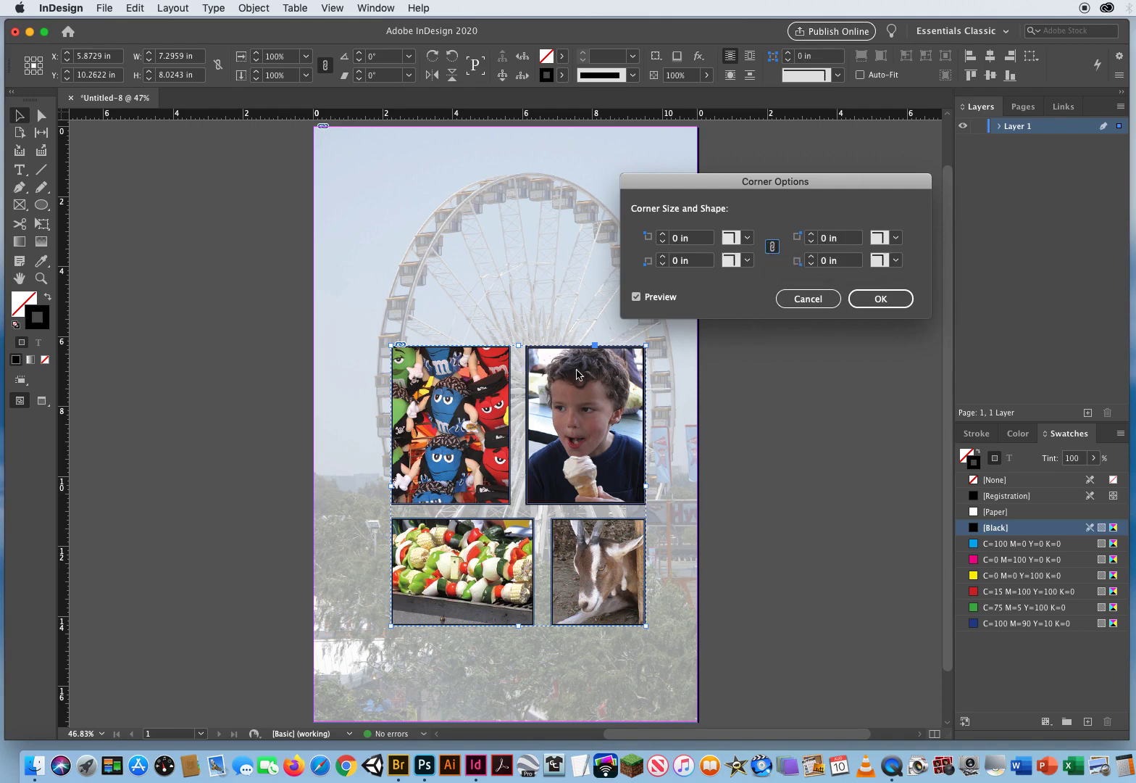
click(747, 238)
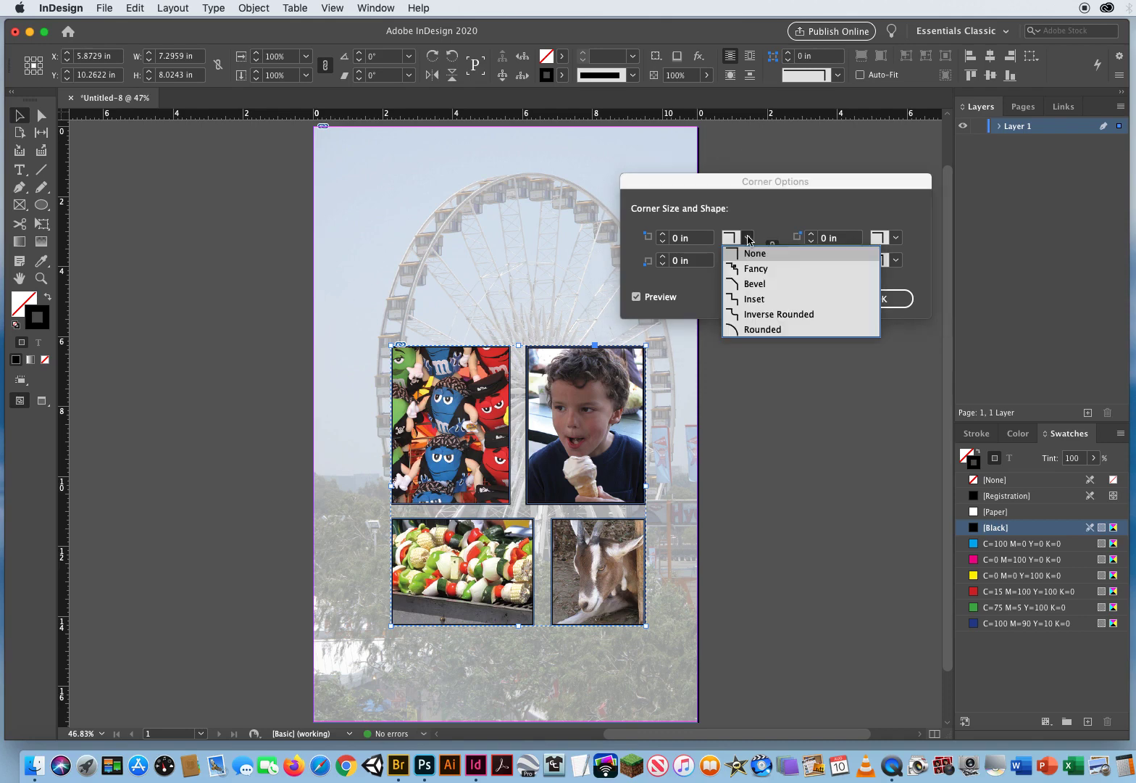
click(751, 331)
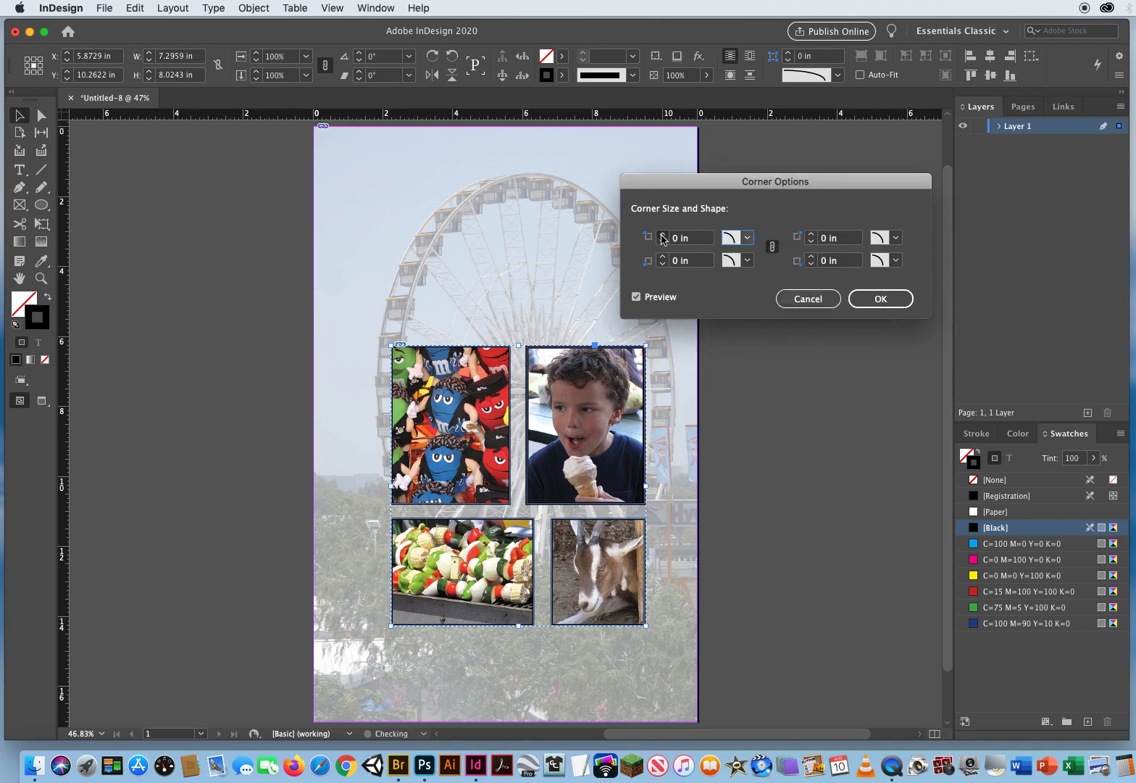
drag(662, 237, 662, 238)
click(880, 299)
click(174, 563)
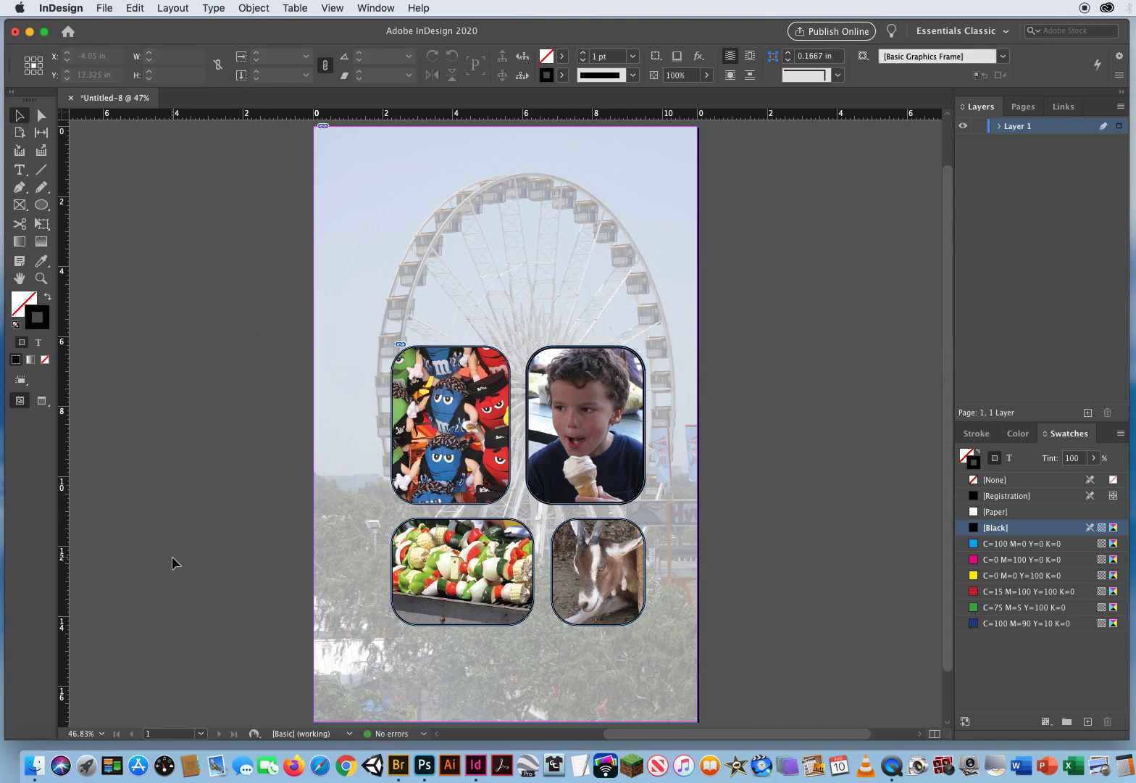
Move the rounded image group to about X 4.55 in, Y 4.74 in on the upper page and deselect it
drag(439, 479, 395, 335)
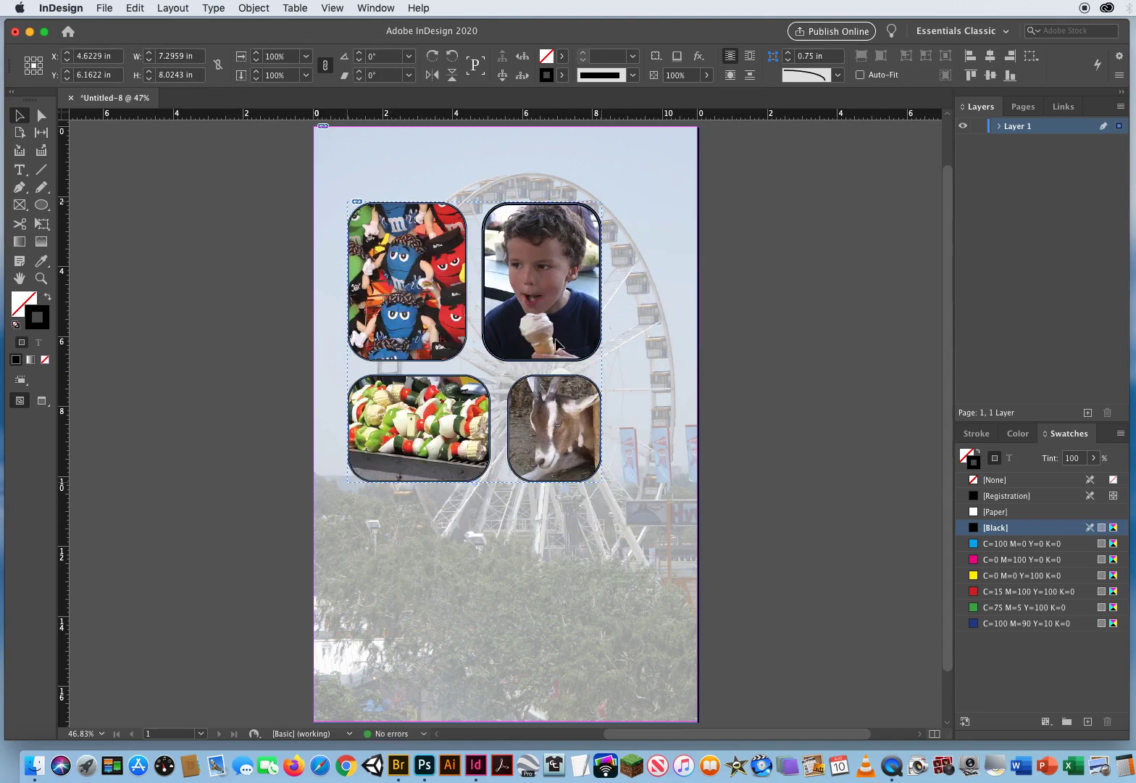
drag(556, 340, 564, 287)
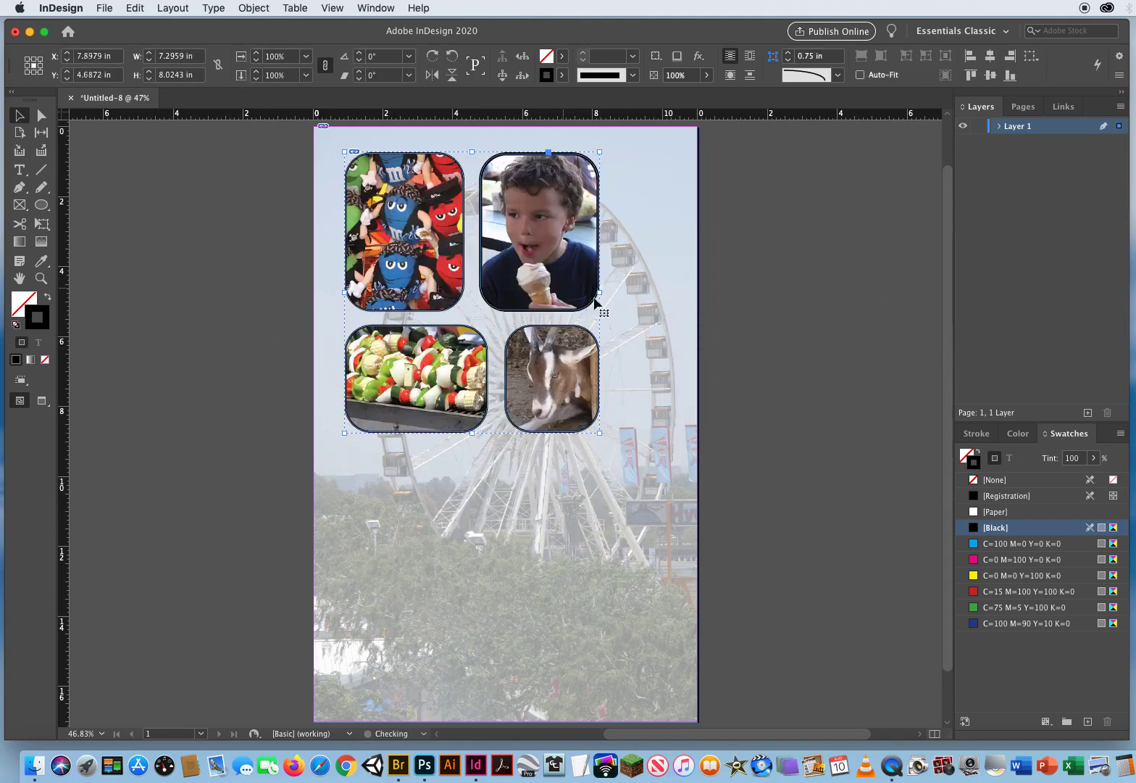
click(655, 584)
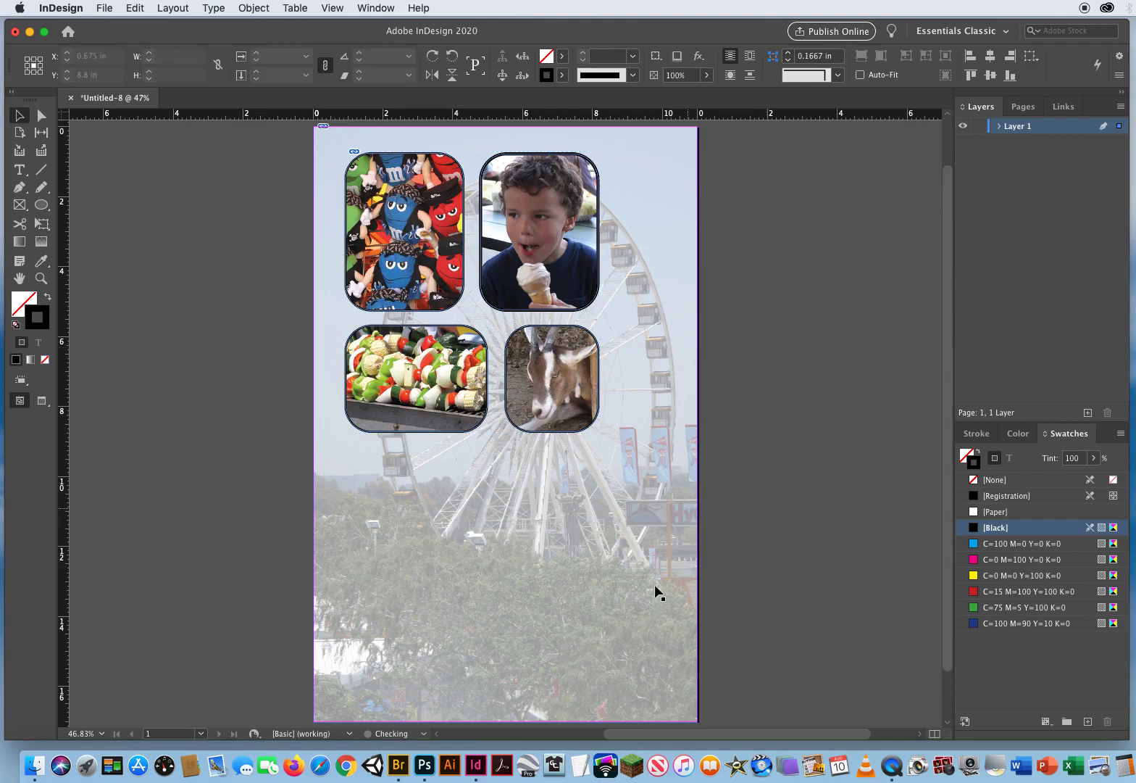
Ungroup the four images, move the goat picture to about X 8.77 in, Y 14.6 in near the page's lower-right corner, and deselect it
click(418, 278)
click(259, 8)
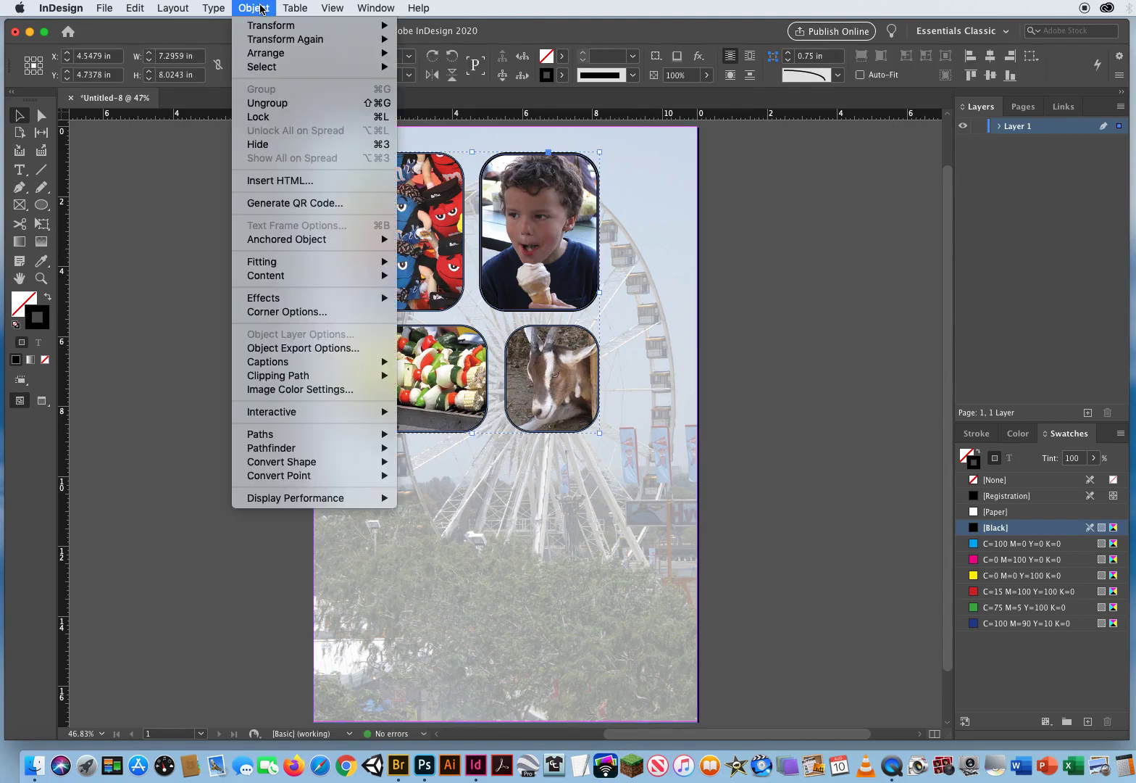
click(268, 104)
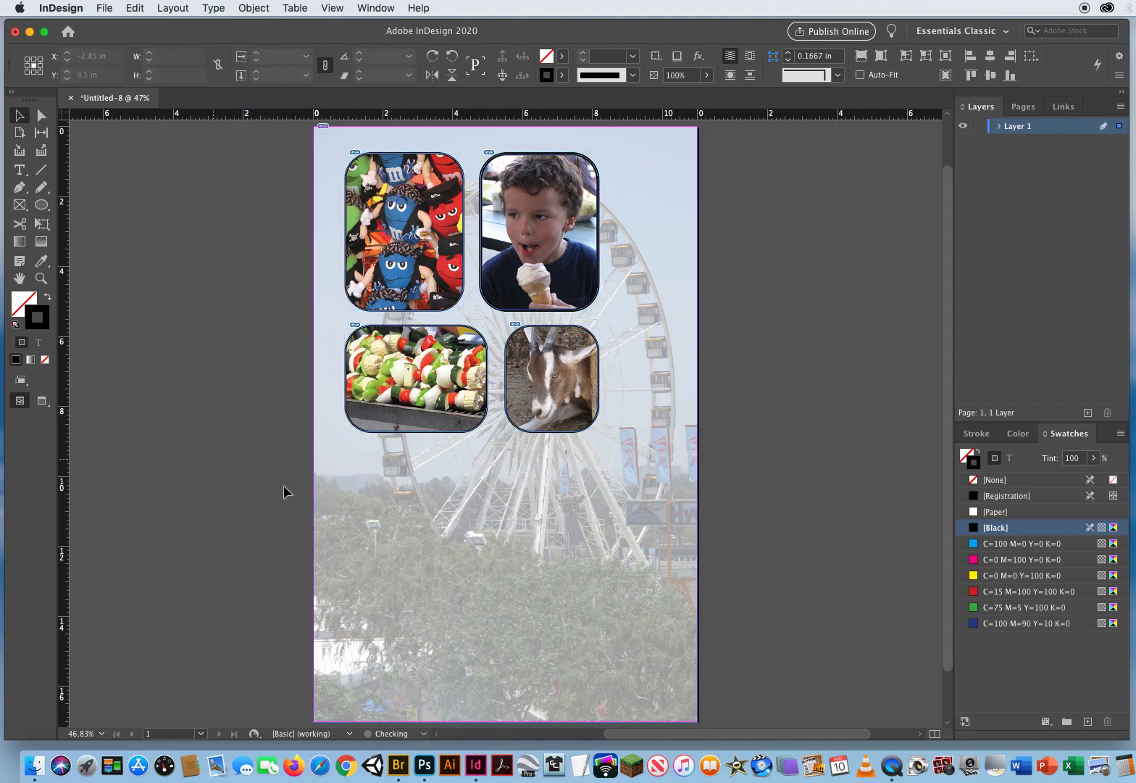
drag(564, 426, 631, 683)
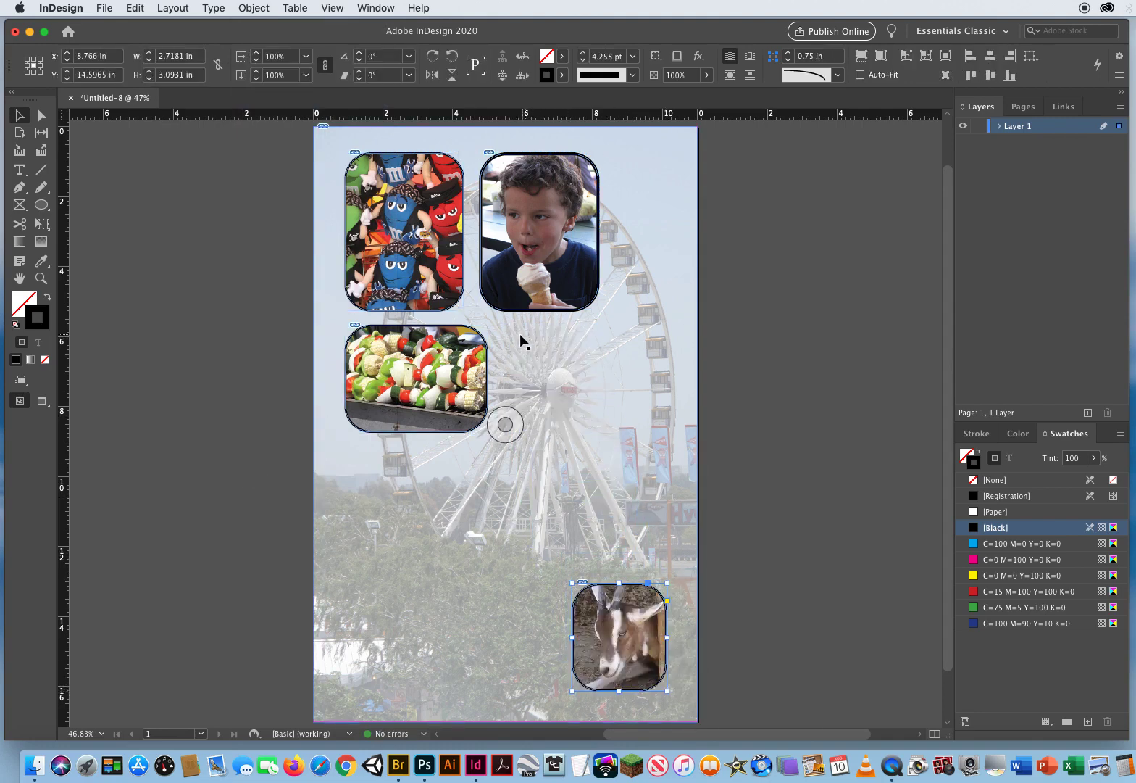
click(696, 438)
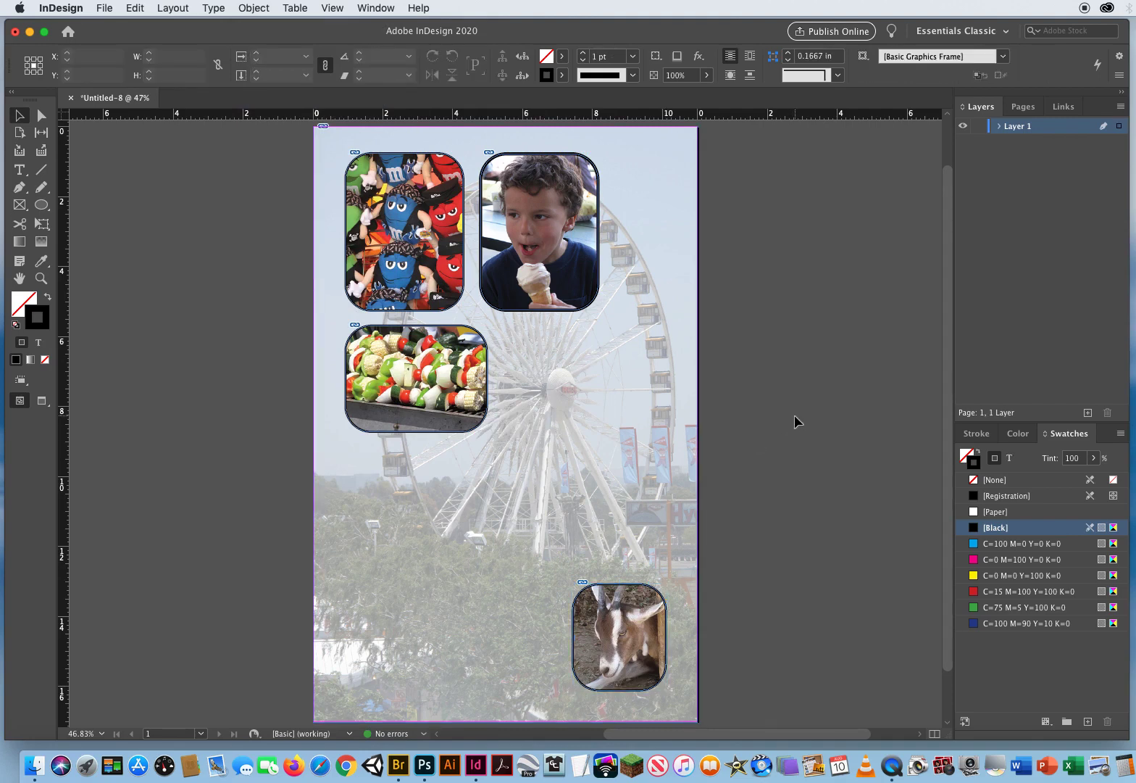
Try to close the collage document
click(70, 99)
click(574, 404)
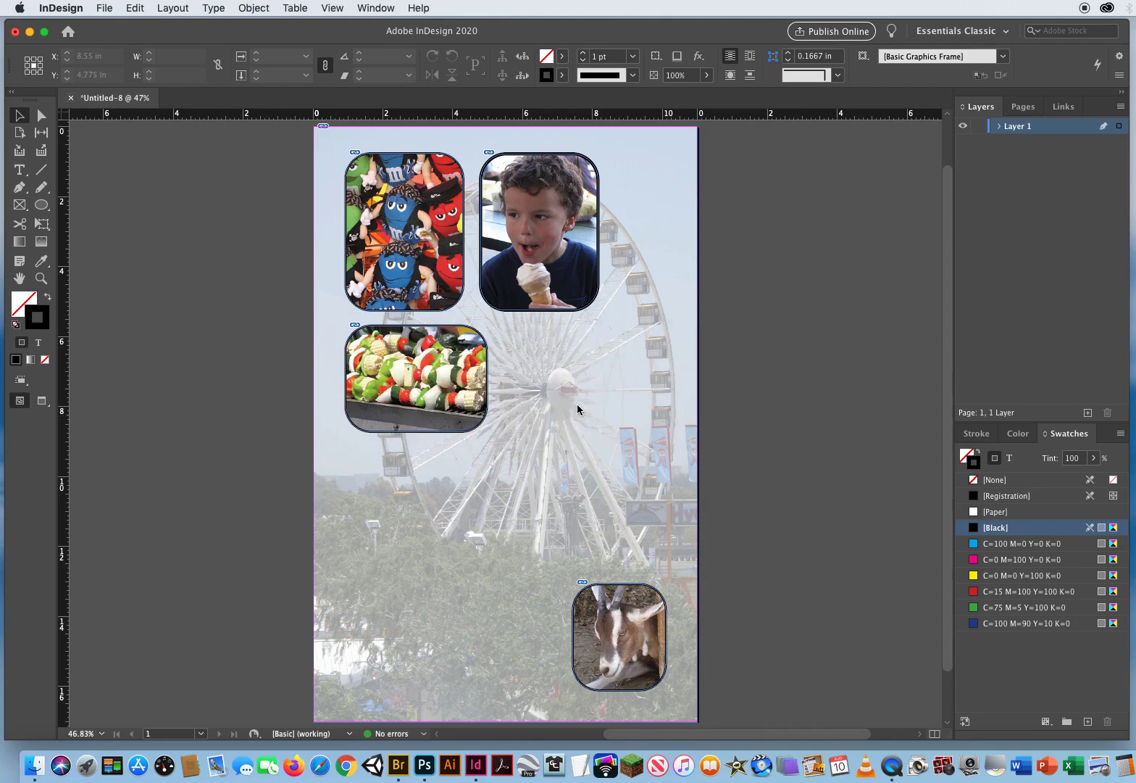